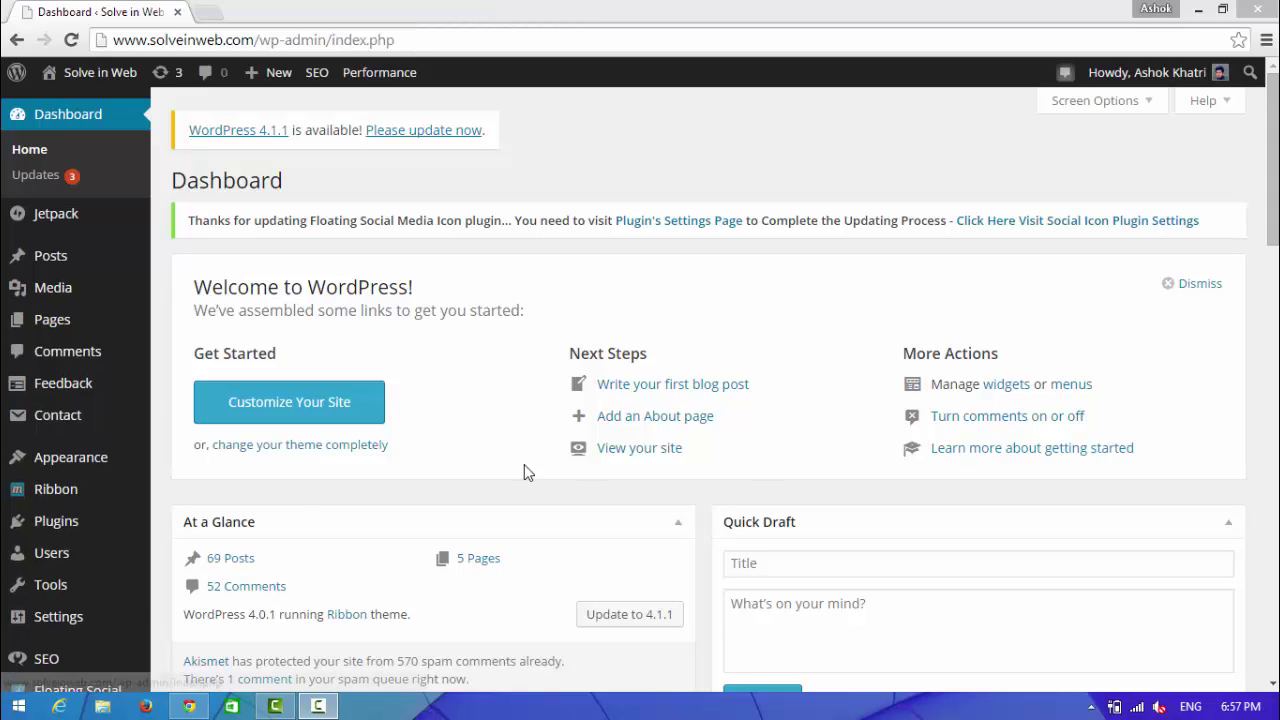
- Search plugins for 'backup' and install UpdraftPlus Backup and Restoration 1.9.60
{"action": "mouse_move", "coordinate": [77, 526]}
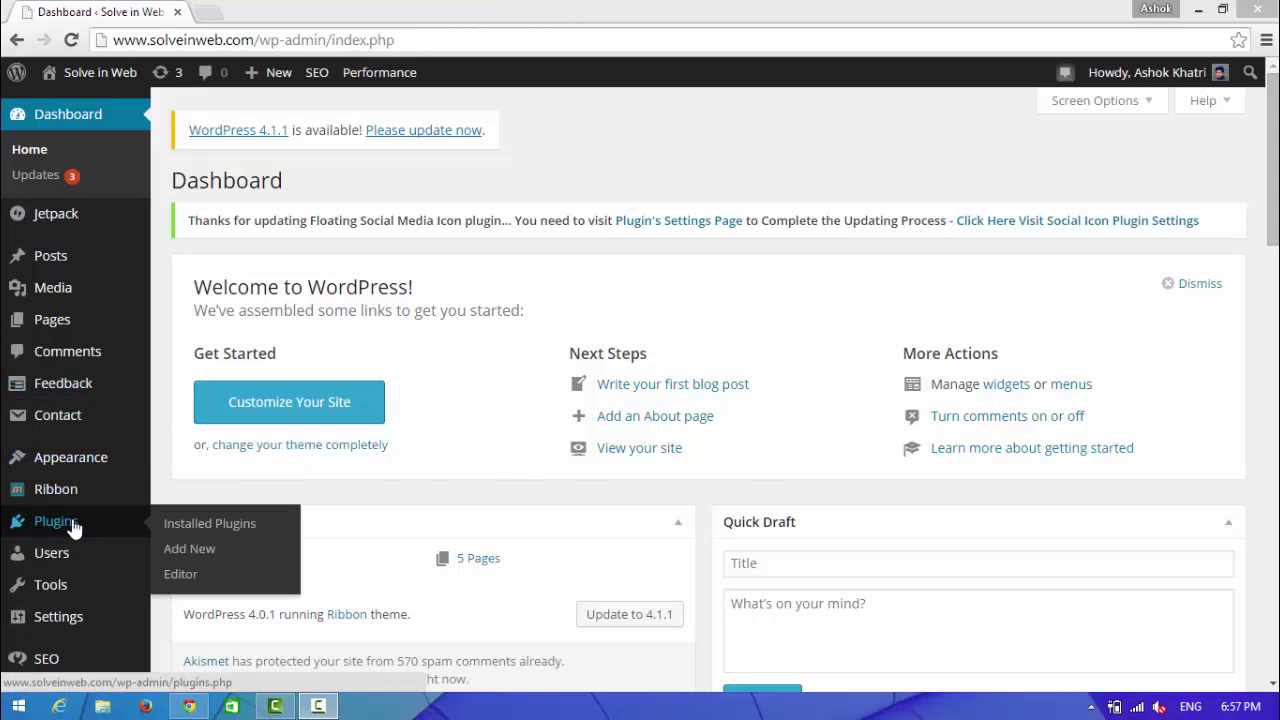
{"action": "left_click", "coordinate": [184, 552]}
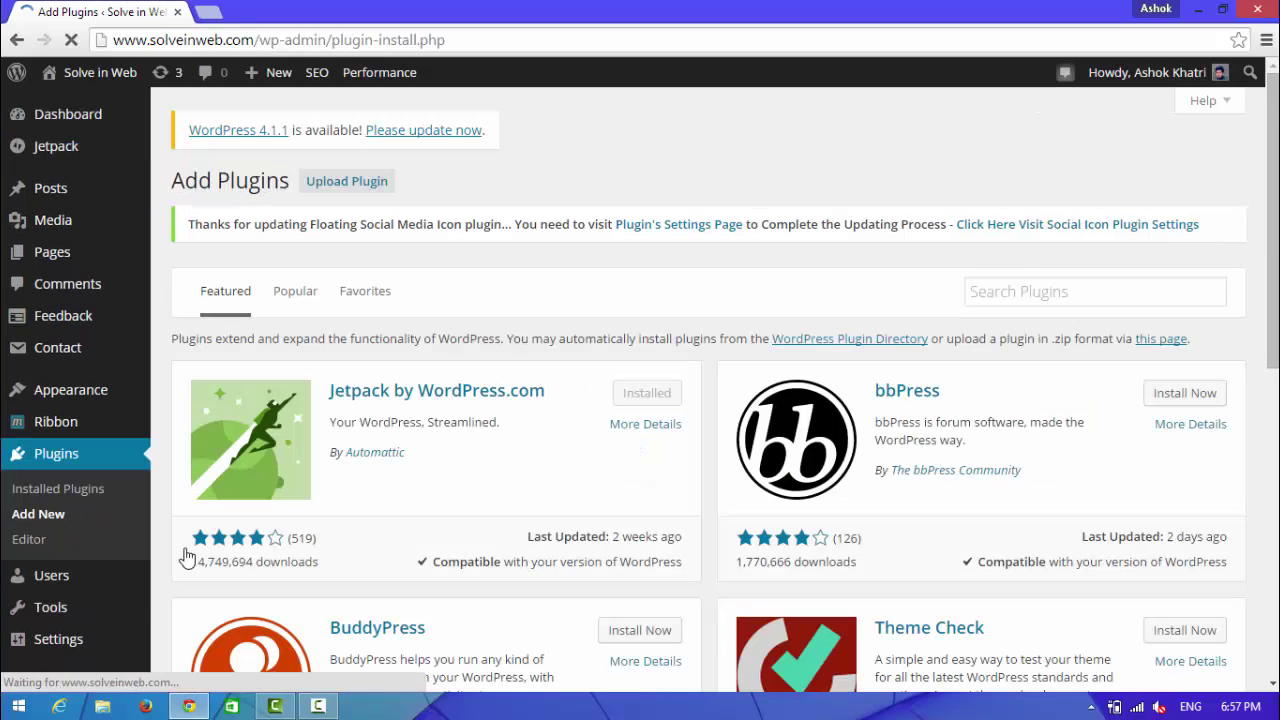
{"action": "left_click", "coordinate": [997, 295]}
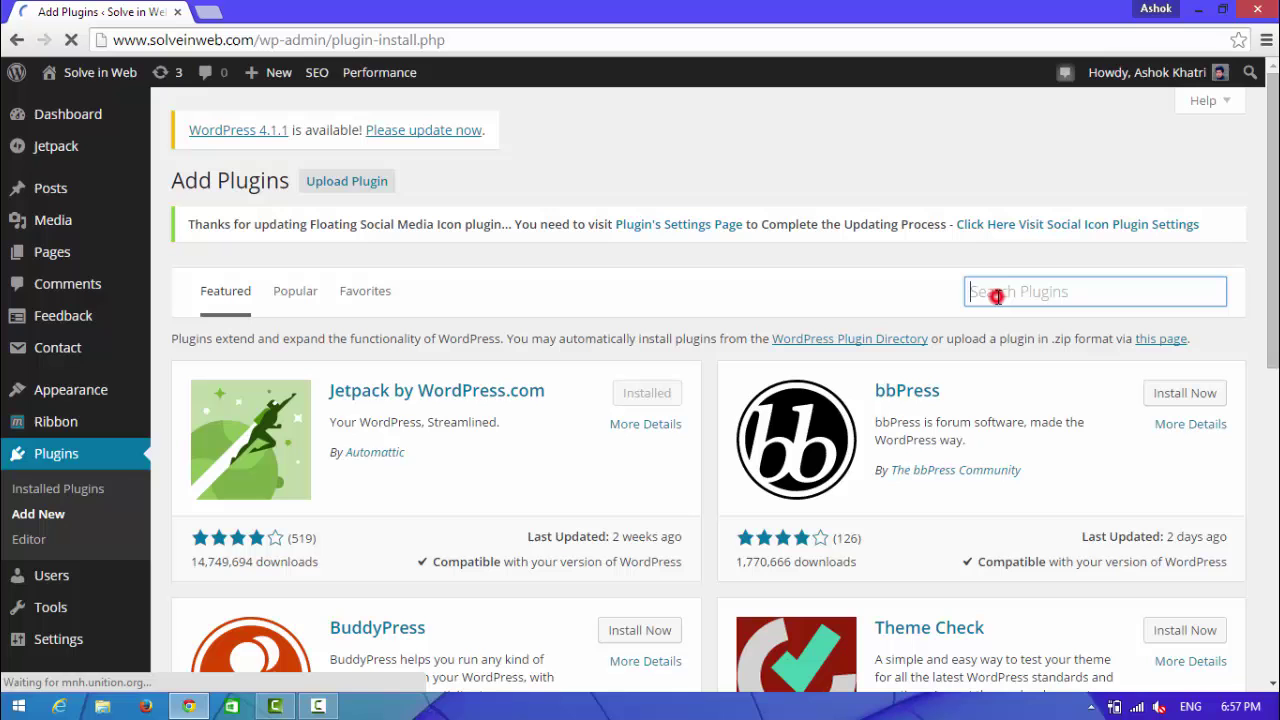
{"action": "type", "text": "ba"}
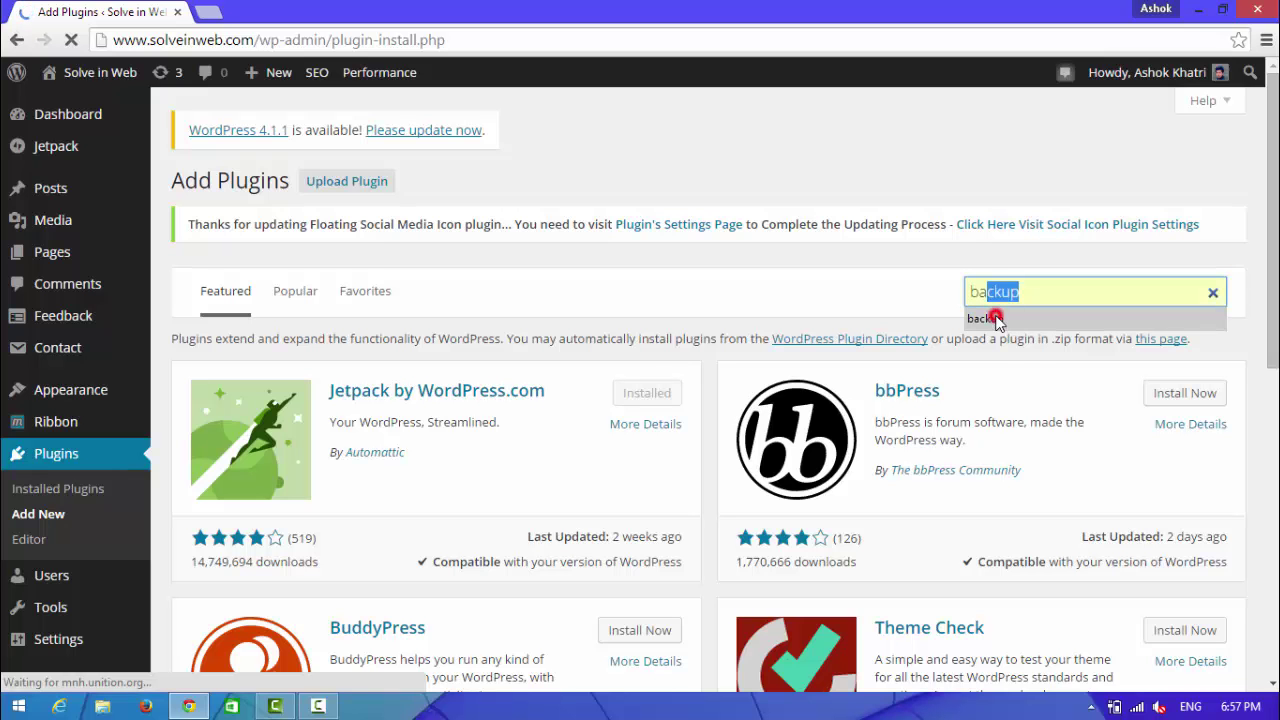
{"action": "left_click", "coordinate": [990, 319]}
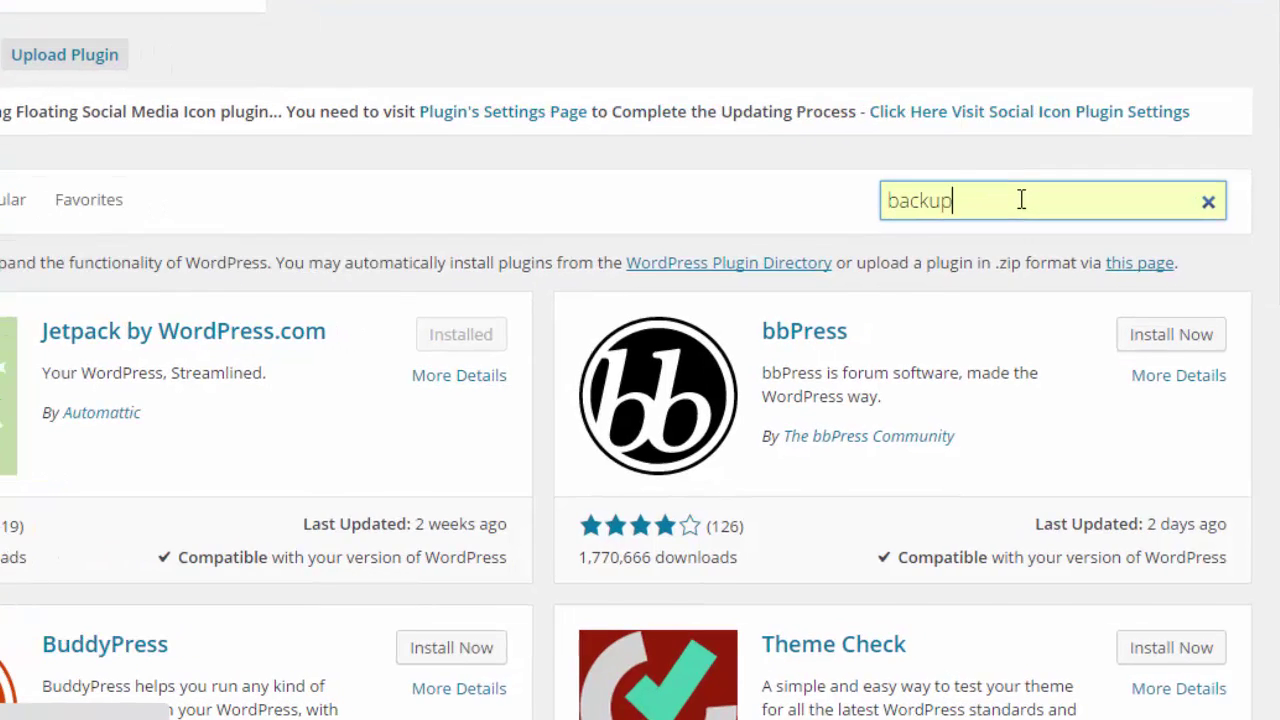
{"action": "key", "text": "Return"}
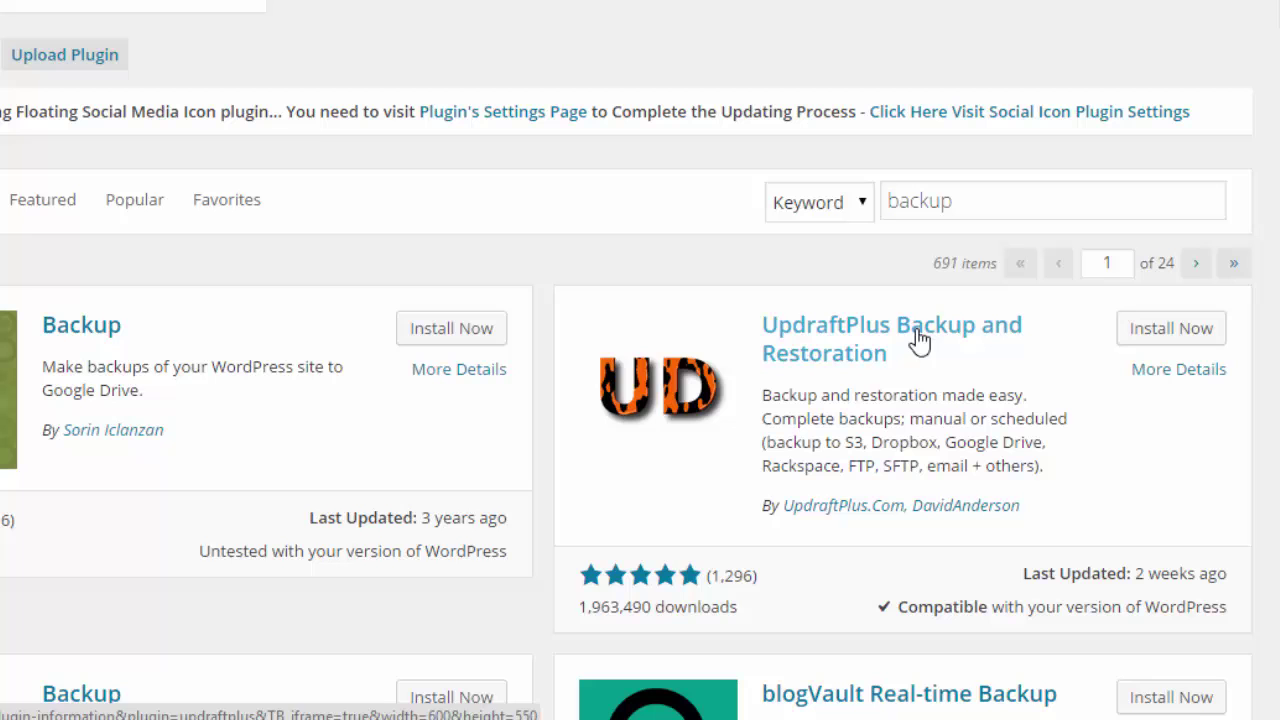
{"action": "left_click", "coordinate": [1165, 336]}
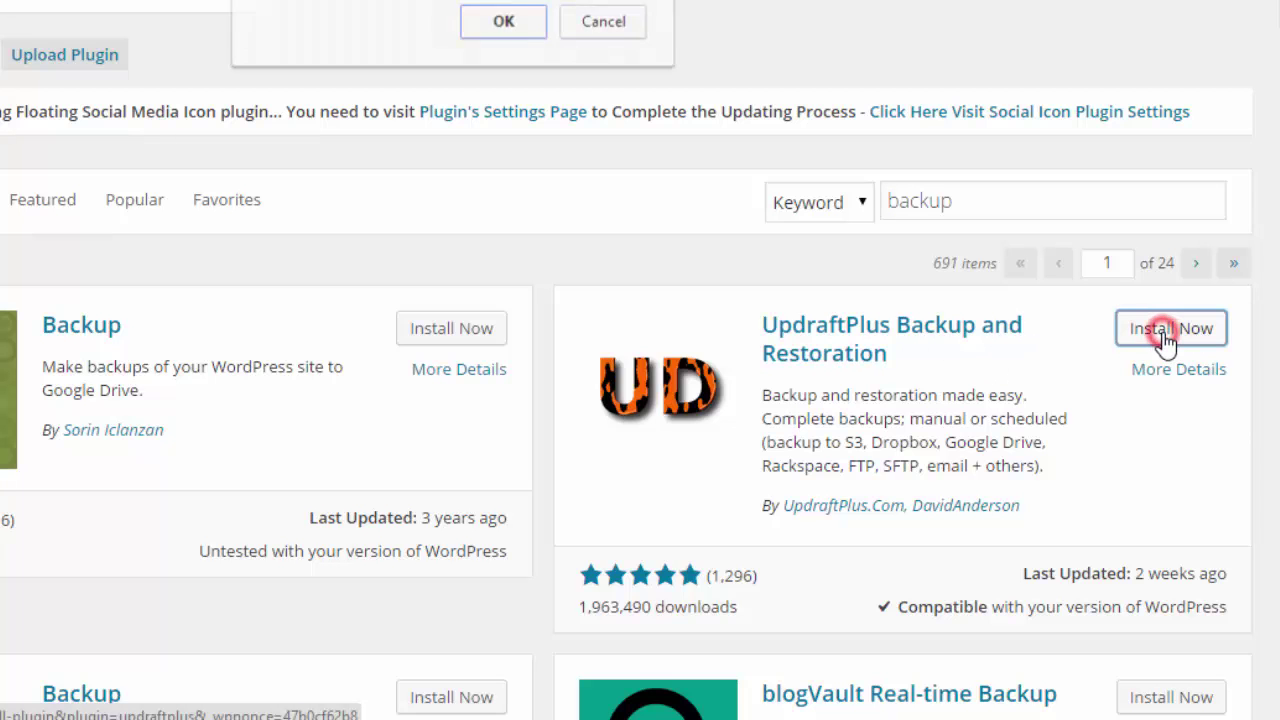
{"action": "left_click", "coordinate": [497, 38]}
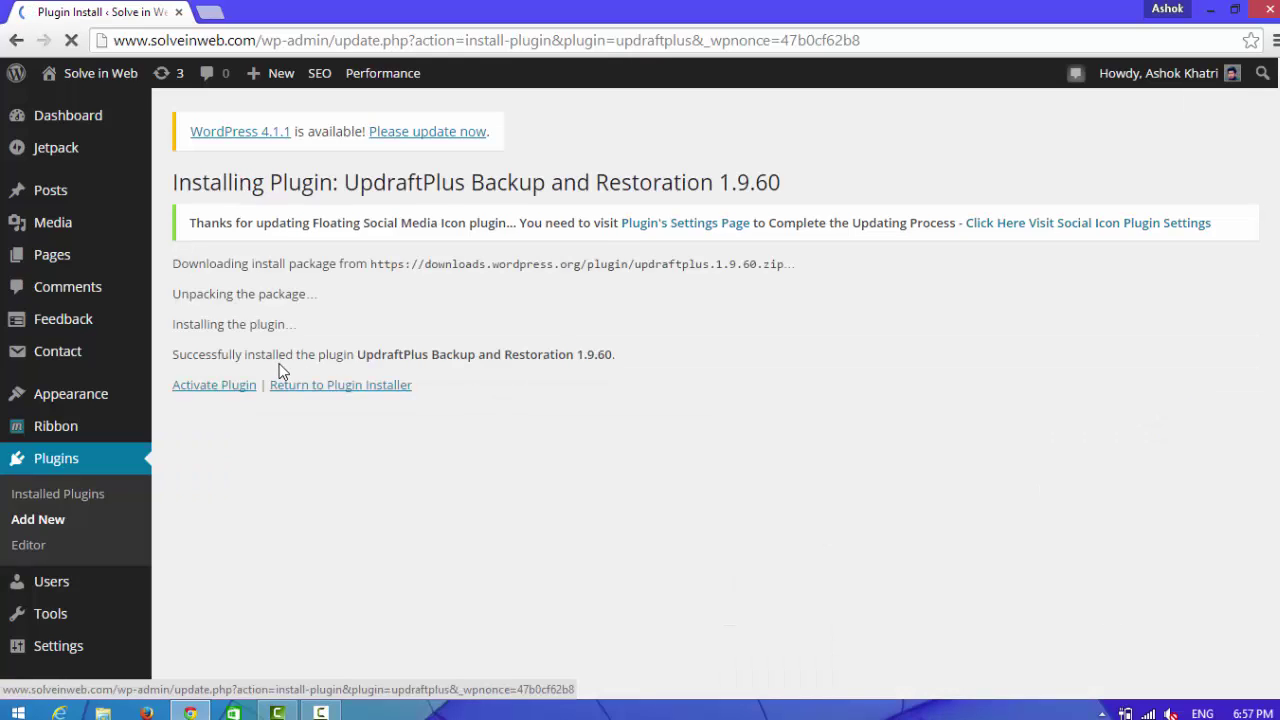
- Activate UpdraftPlus from the install results page and confirm it in Installed Plugins
{"action": "left_click", "coordinate": [204, 388]}
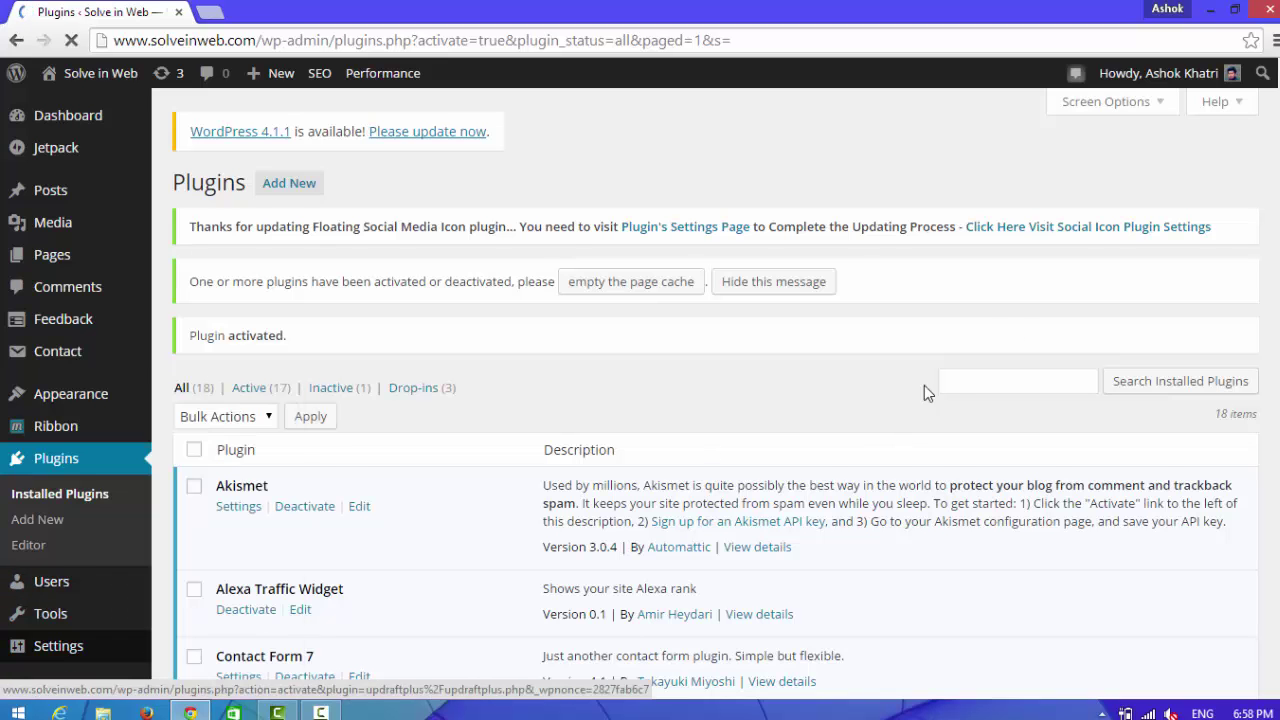
{"action": "scroll", "coordinate": [640, 400], "scroll_direction": "down", "scroll_amount": 3}
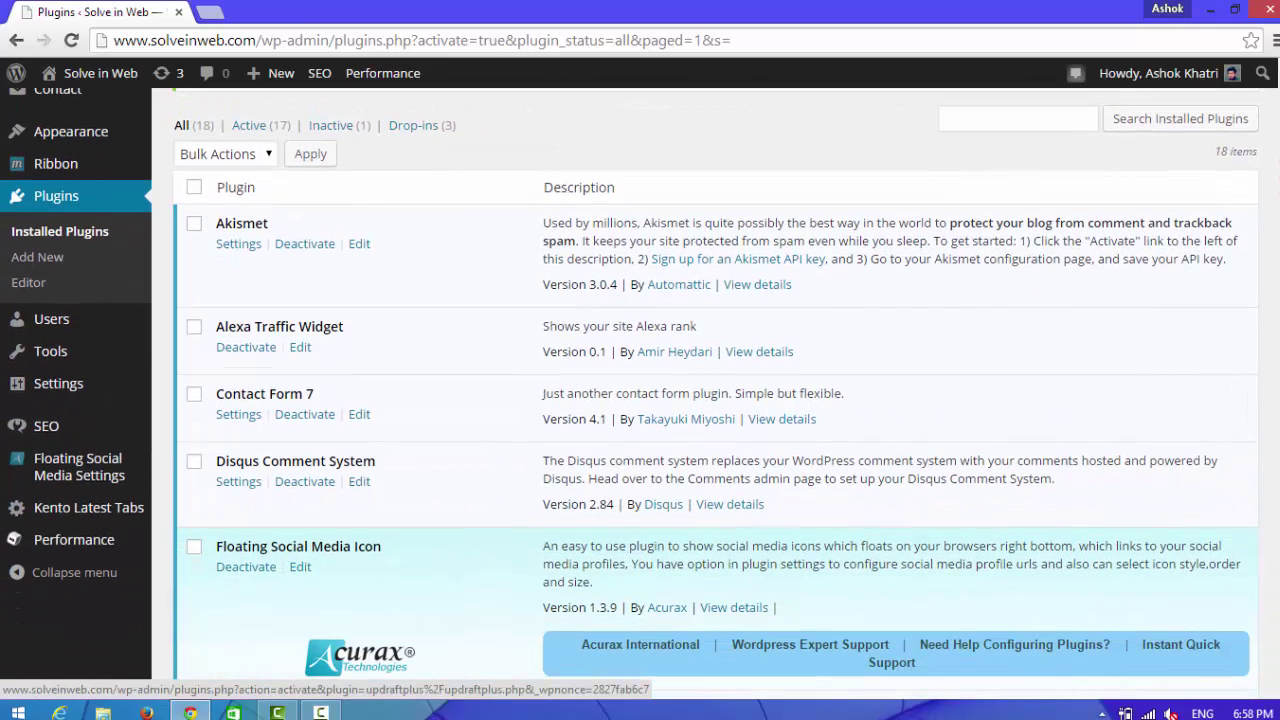
{"action": "mouse_move", "coordinate": [125, 390]}
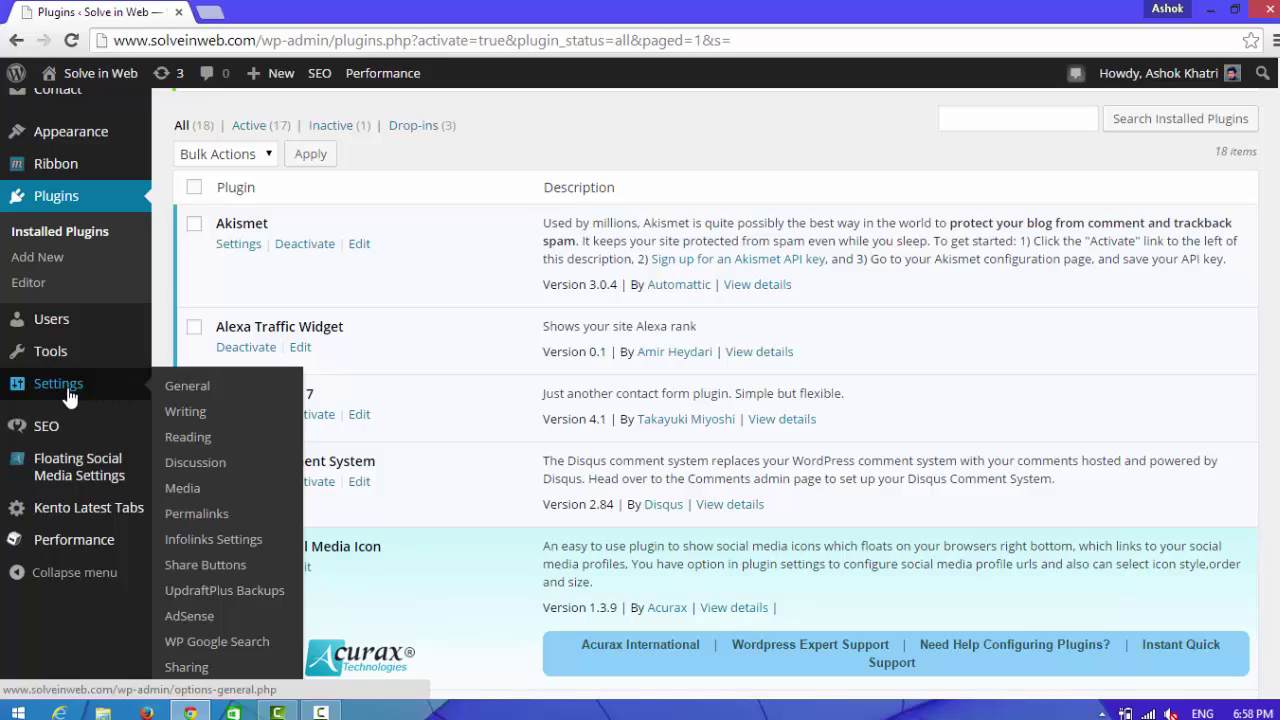
- Open Settings > UpdraftPlus Backups and show its Settings tab
{"action": "left_click", "coordinate": [226, 595]}
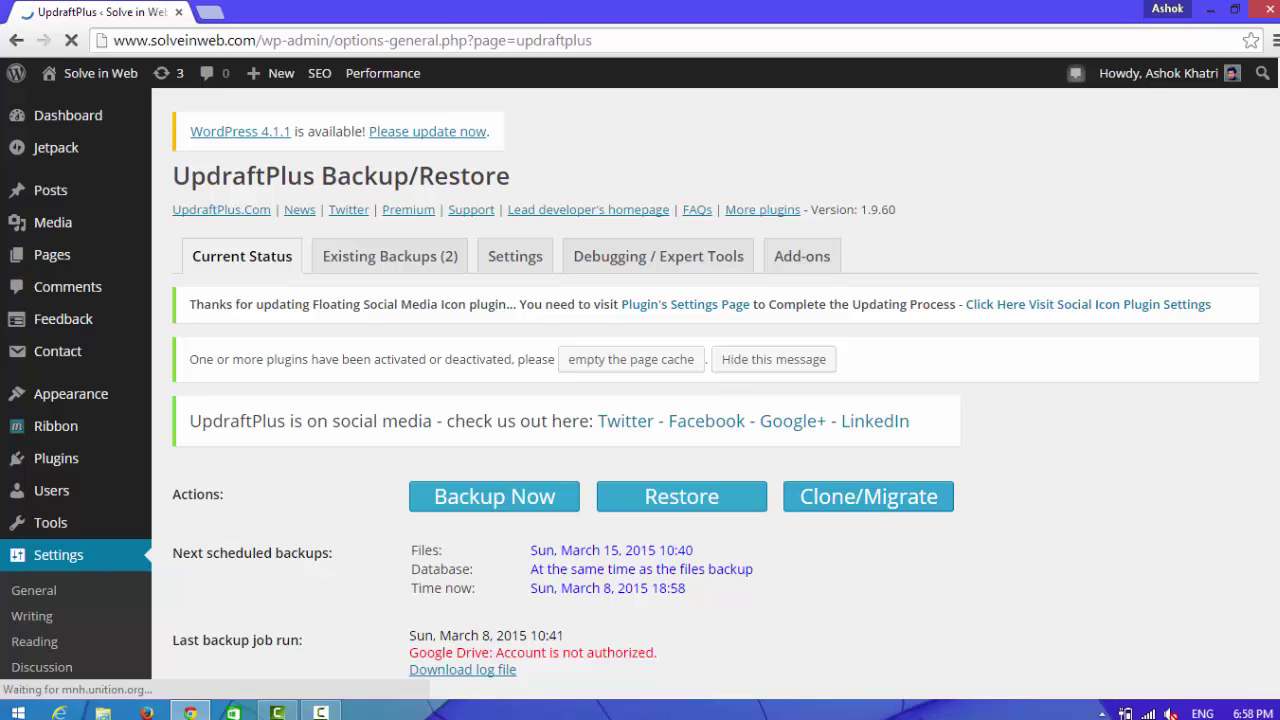
{"action": "scroll", "coordinate": [729, 333], "scroll_direction": "down", "scroll_amount": 1}
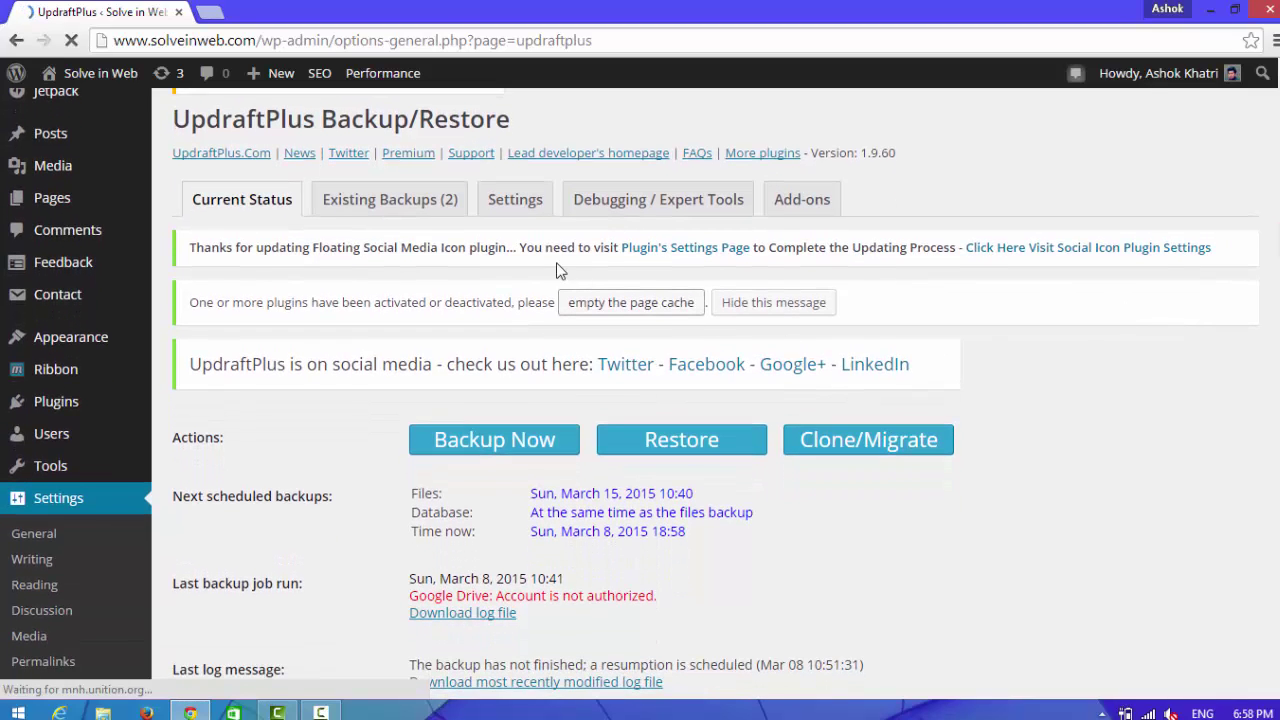
{"action": "left_click", "coordinate": [525, 212]}
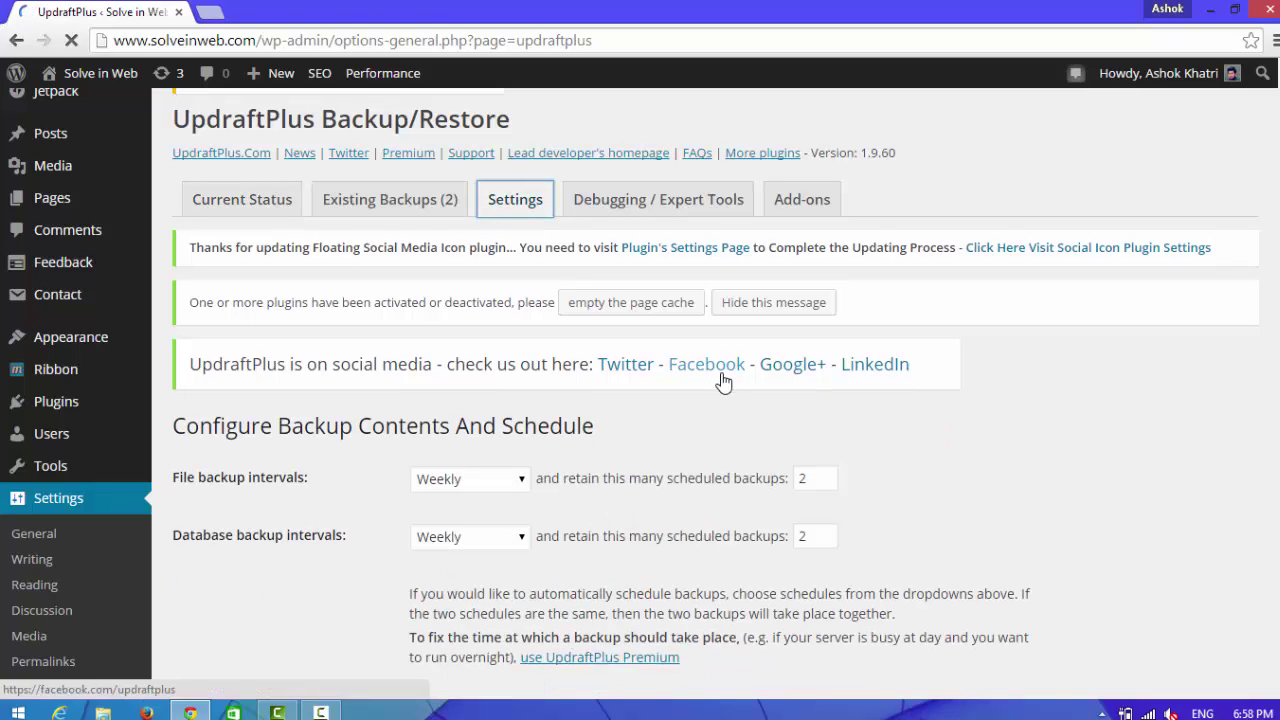
{"action": "scroll", "coordinate": [640, 384], "scroll_direction": "down", "scroll_amount": 2}
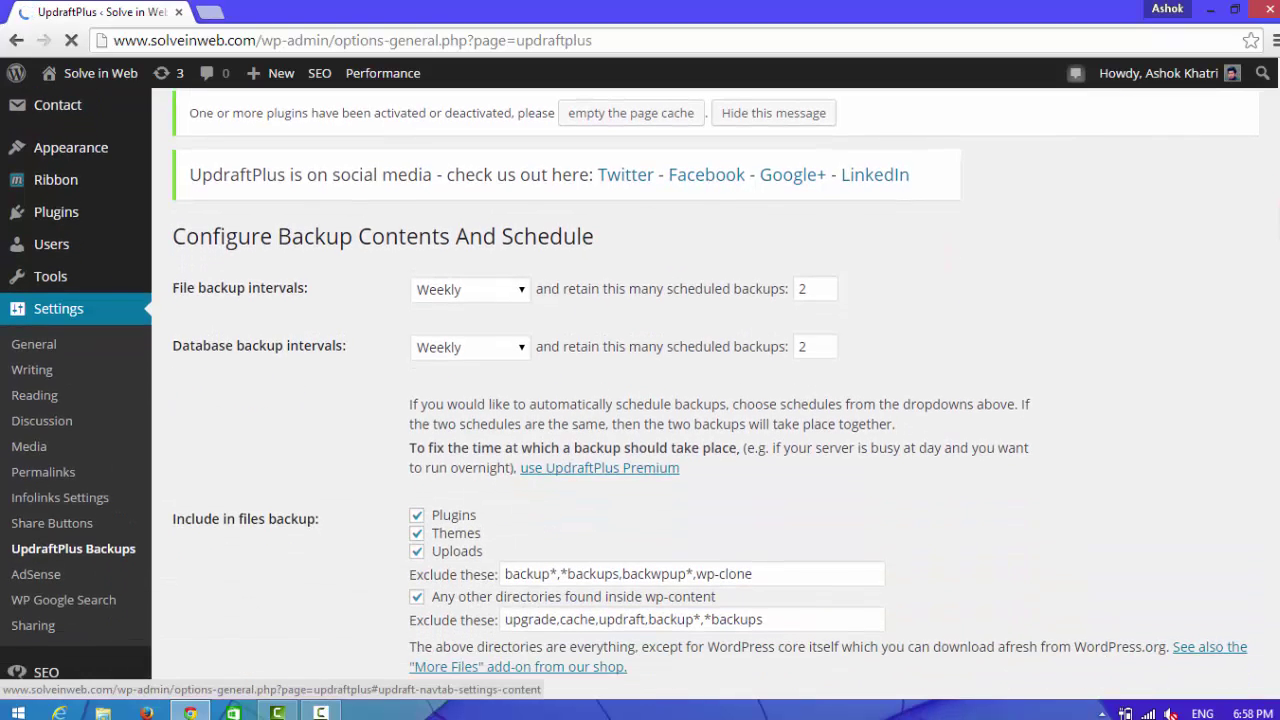
- Set both the files and database backup schedules to Weekly
{"action": "left_click", "coordinate": [522, 291]}
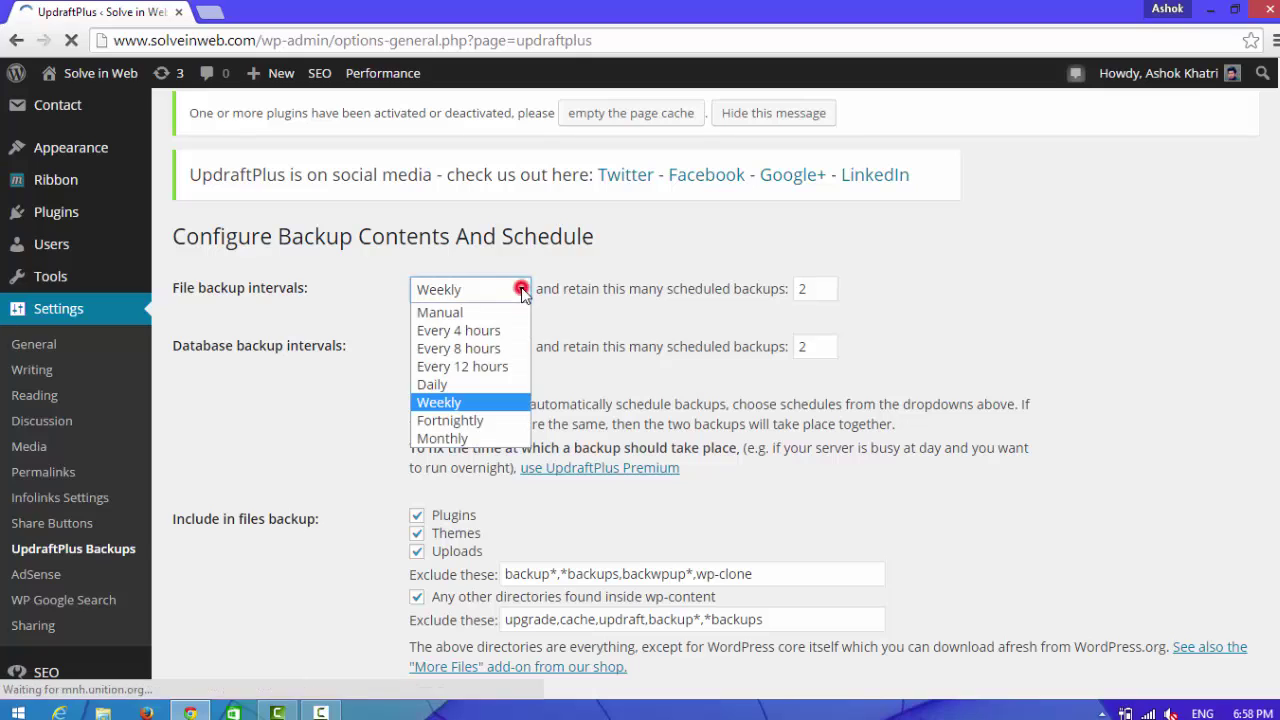
{"action": "left_click", "coordinate": [452, 401]}
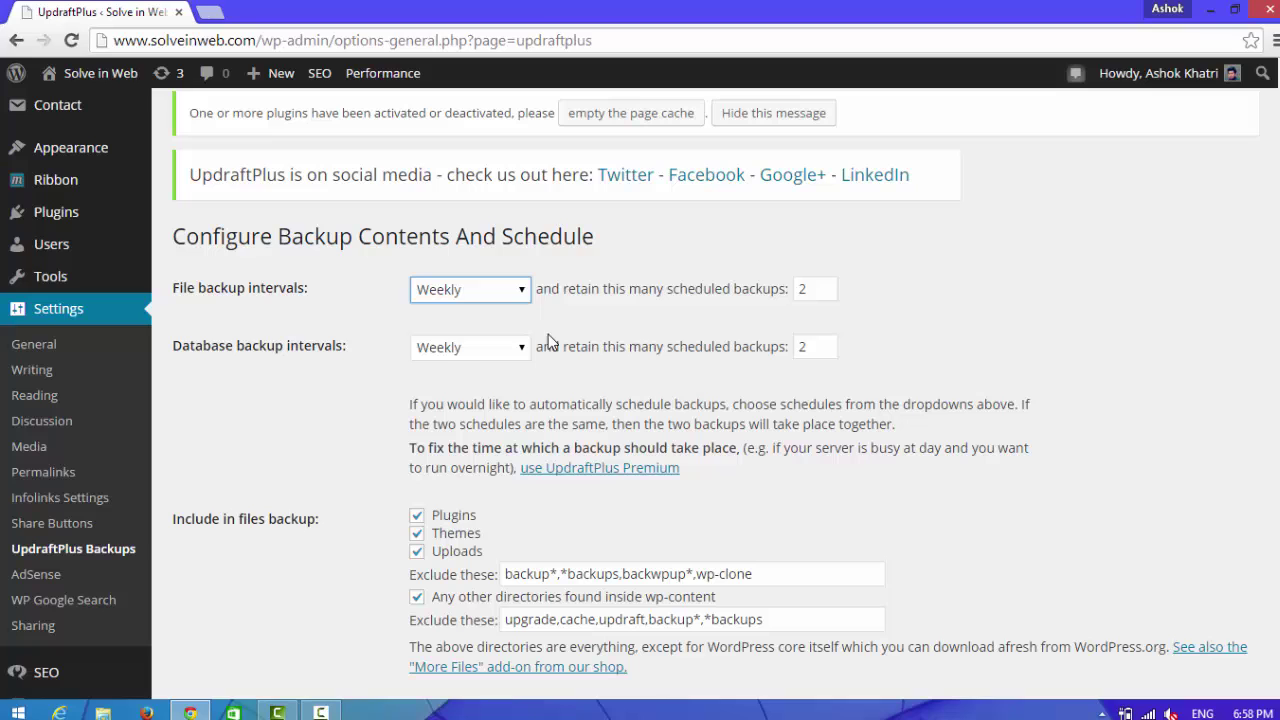
{"action": "left_click", "coordinate": [461, 358]}
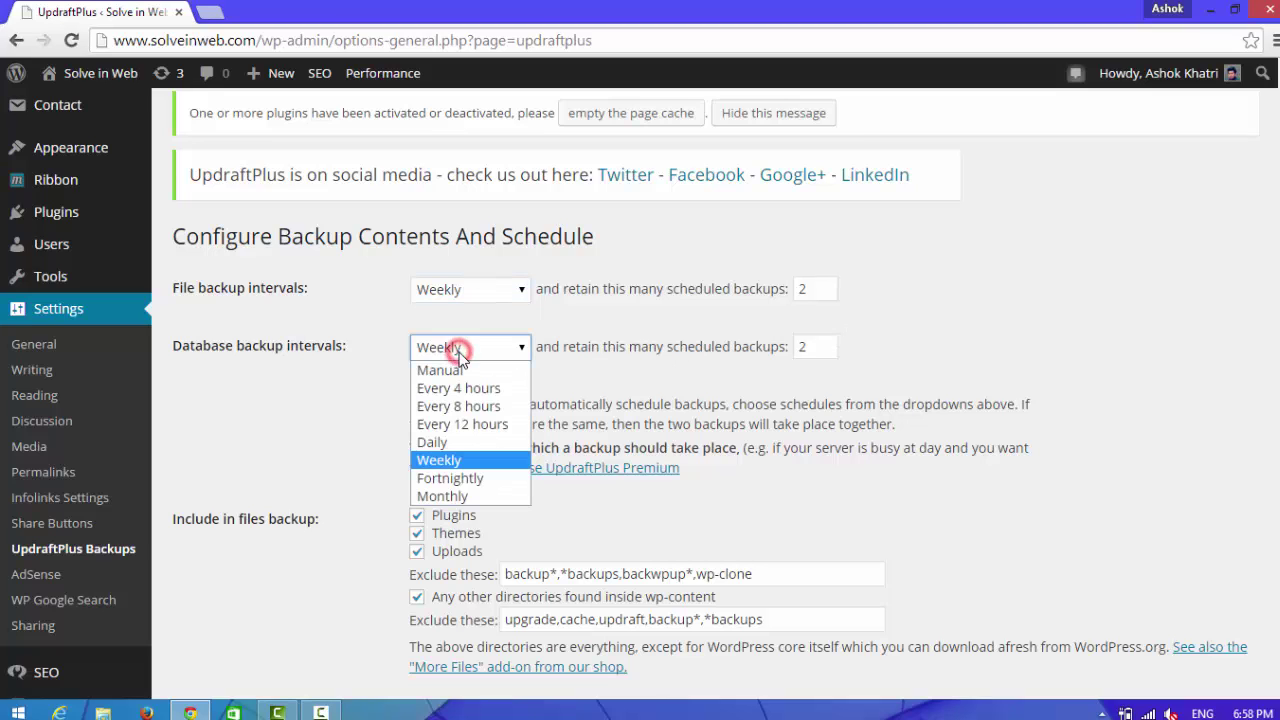
{"action": "left_click", "coordinate": [435, 460]}
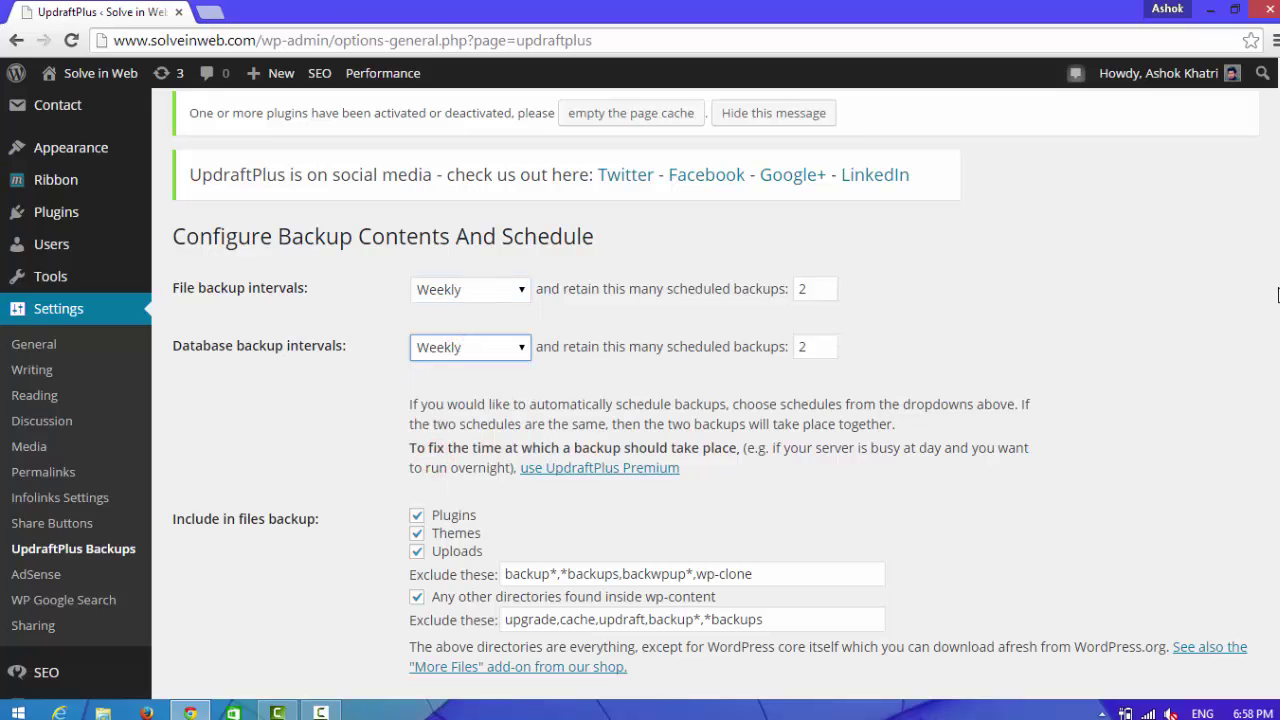
{"action": "scroll", "coordinate": [1278, 250], "scroll_direction": "down", "scroll_amount": 3}
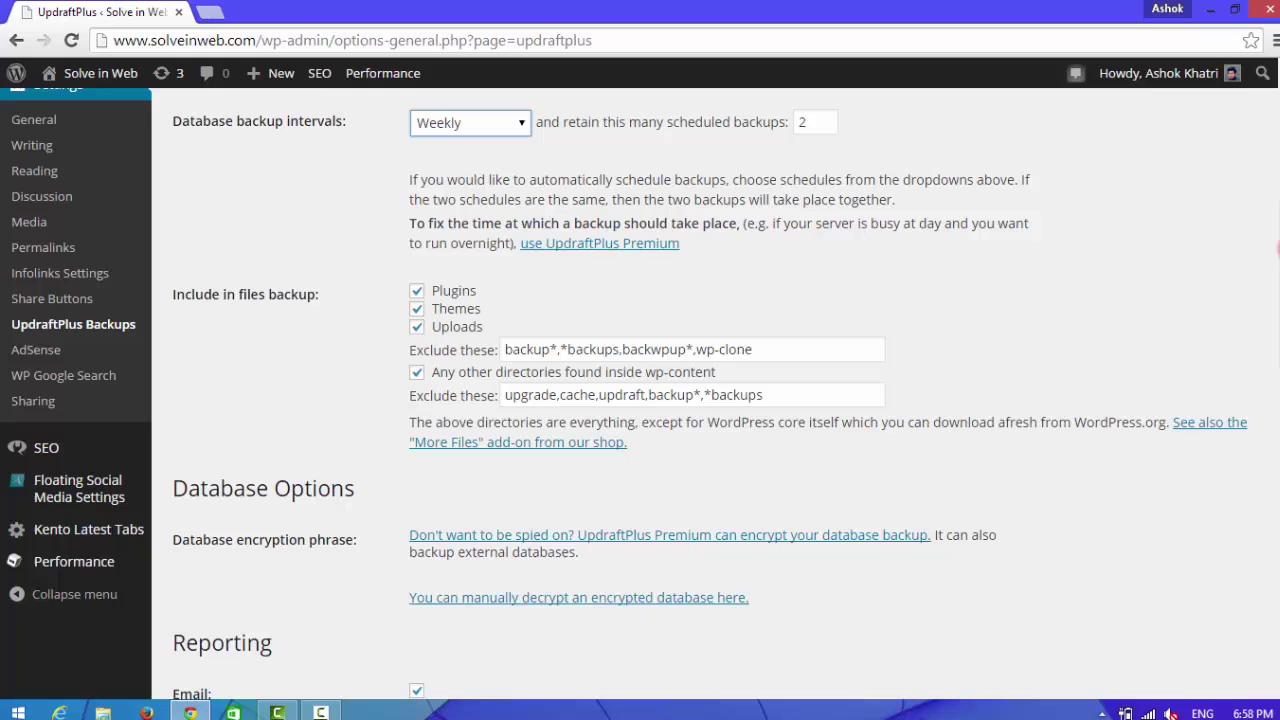
{"action": "left_click", "coordinate": [417, 327]}
{"action": "scroll", "coordinate": [1115, 393], "scroll_direction": "down", "scroll_amount": 3}
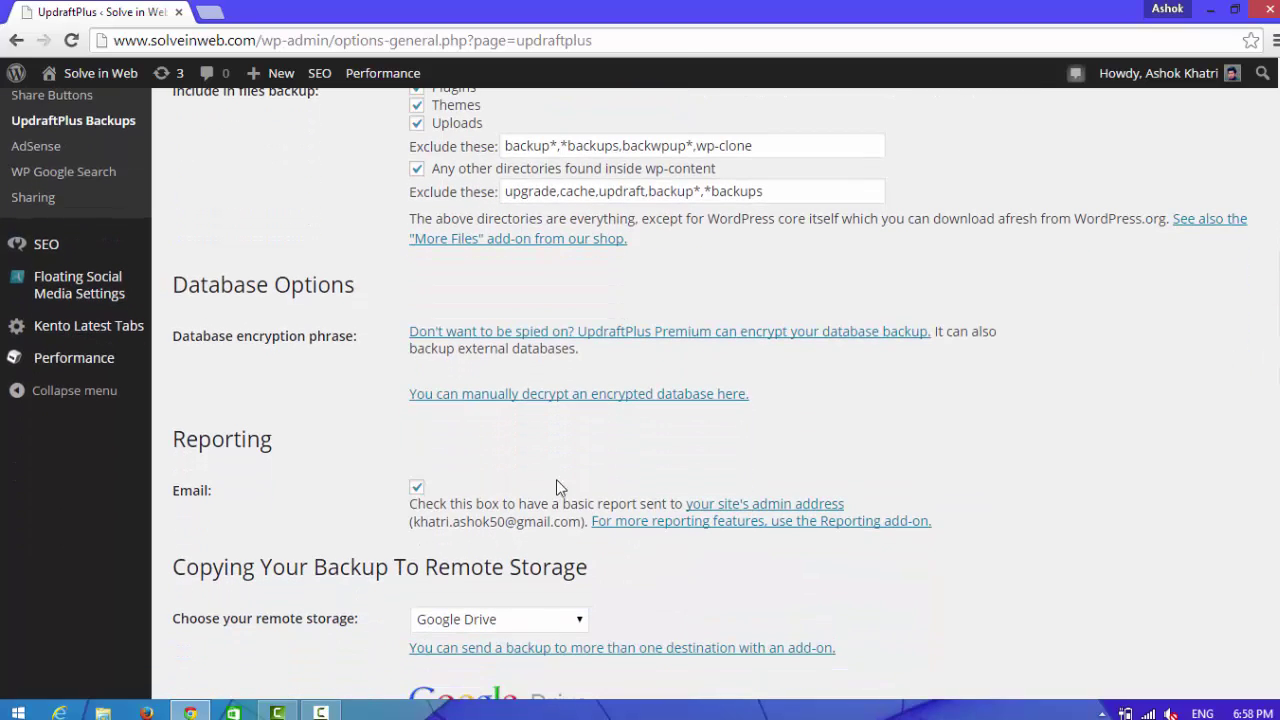
- Keep emailed backup reports on and choose Google Drive as remote storage
{"action": "left_click", "coordinate": [418, 487]}
{"action": "scroll", "coordinate": [680, 380], "scroll_direction": "down", "scroll_amount": 3}
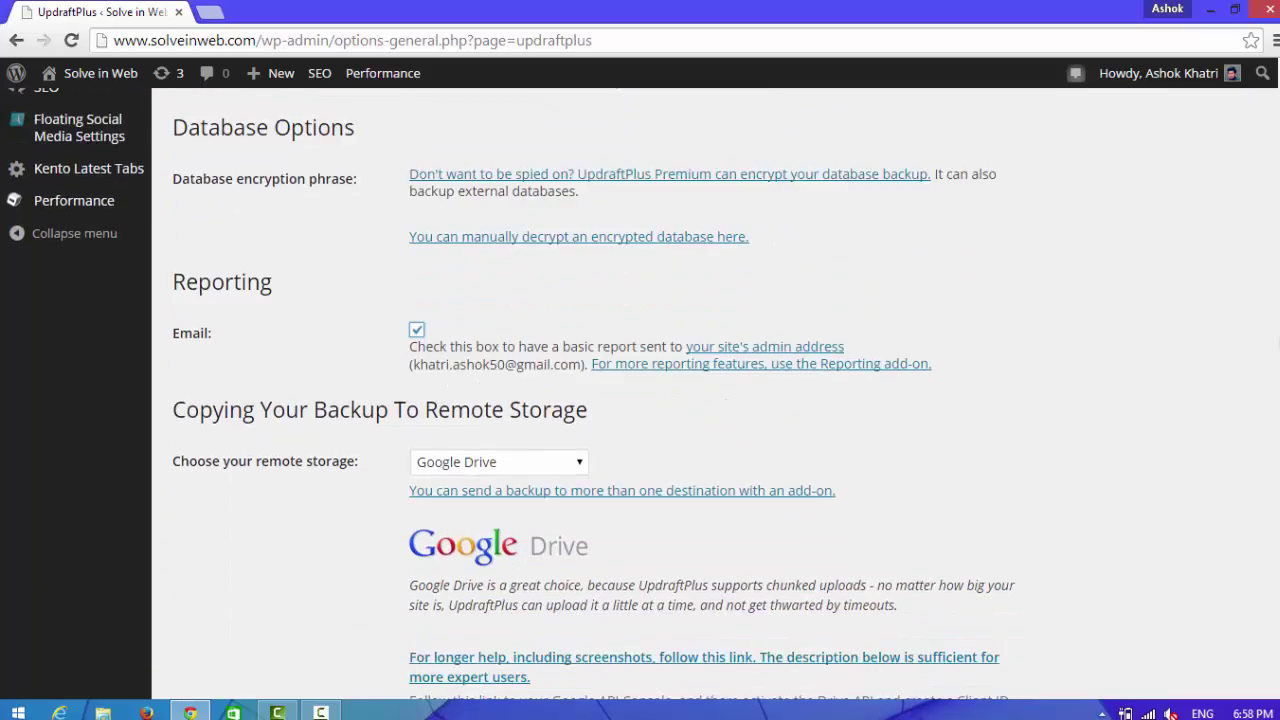
{"action": "left_click", "coordinate": [584, 351]}
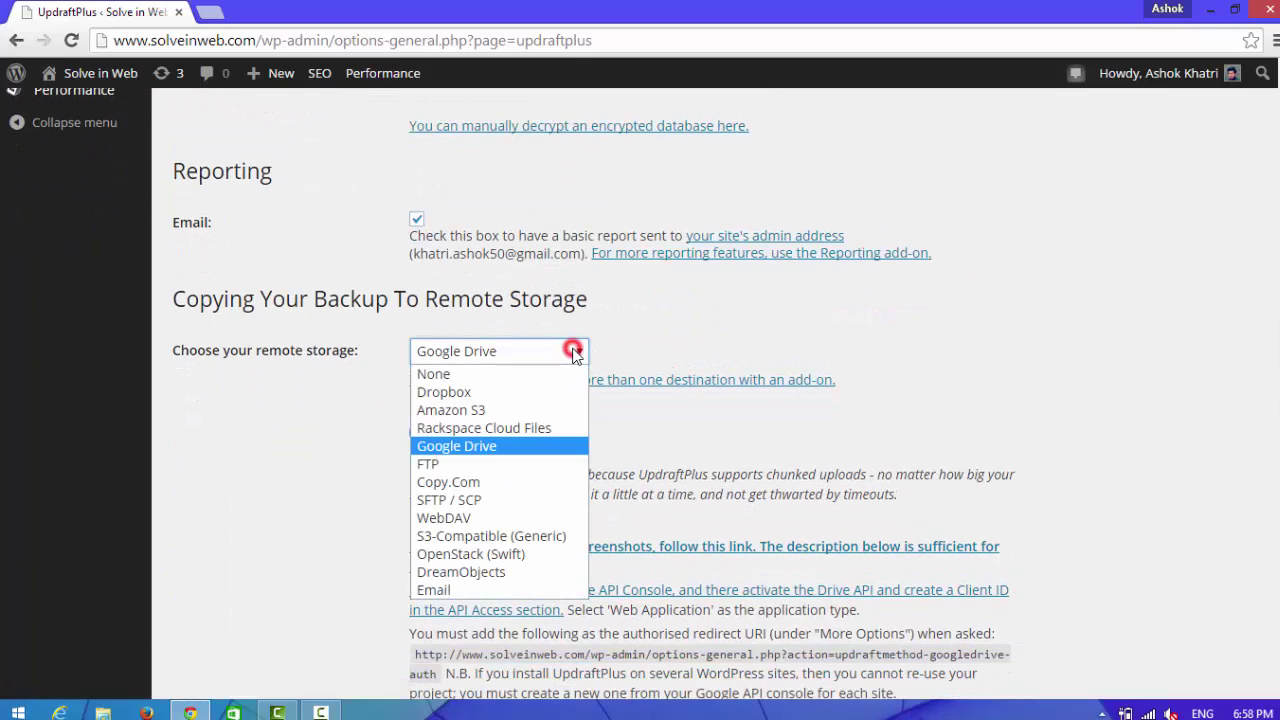
{"action": "left_click", "coordinate": [432, 447]}
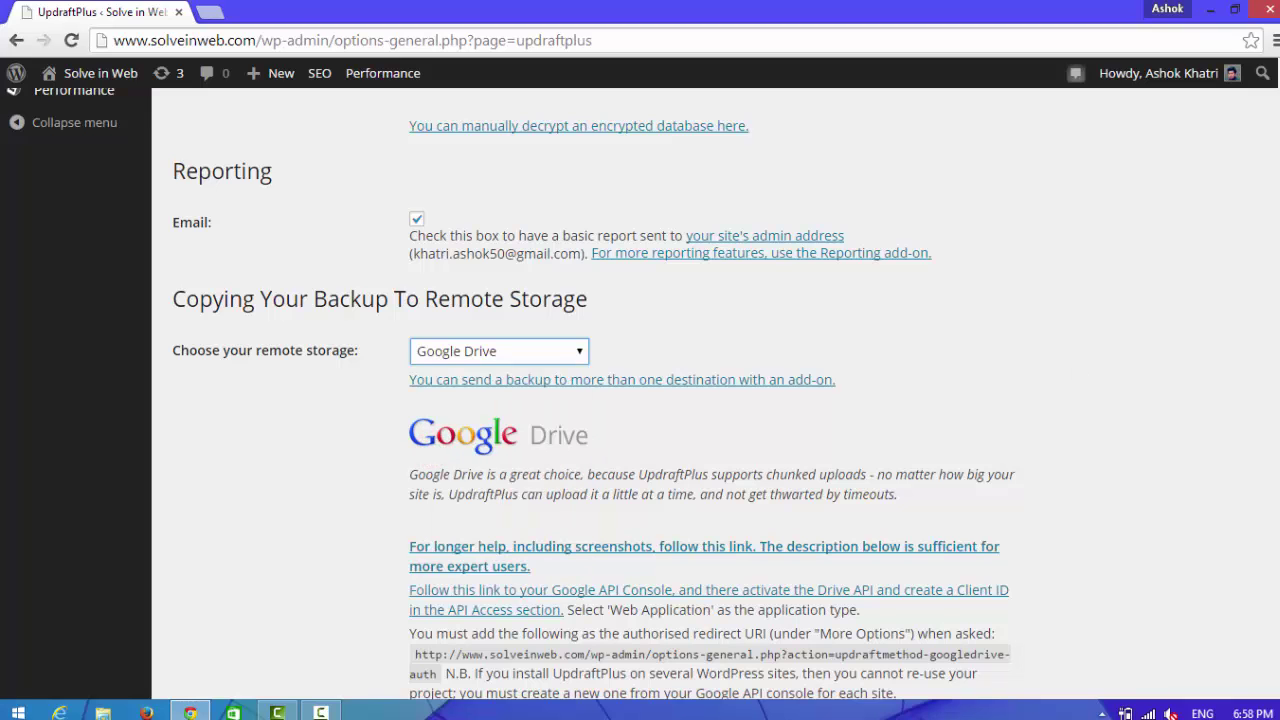
- Open the Google API Console link from the Drive instructions in a new tab
{"action": "scroll", "coordinate": [680, 465], "scroll_direction": "down", "scroll_amount": 2}
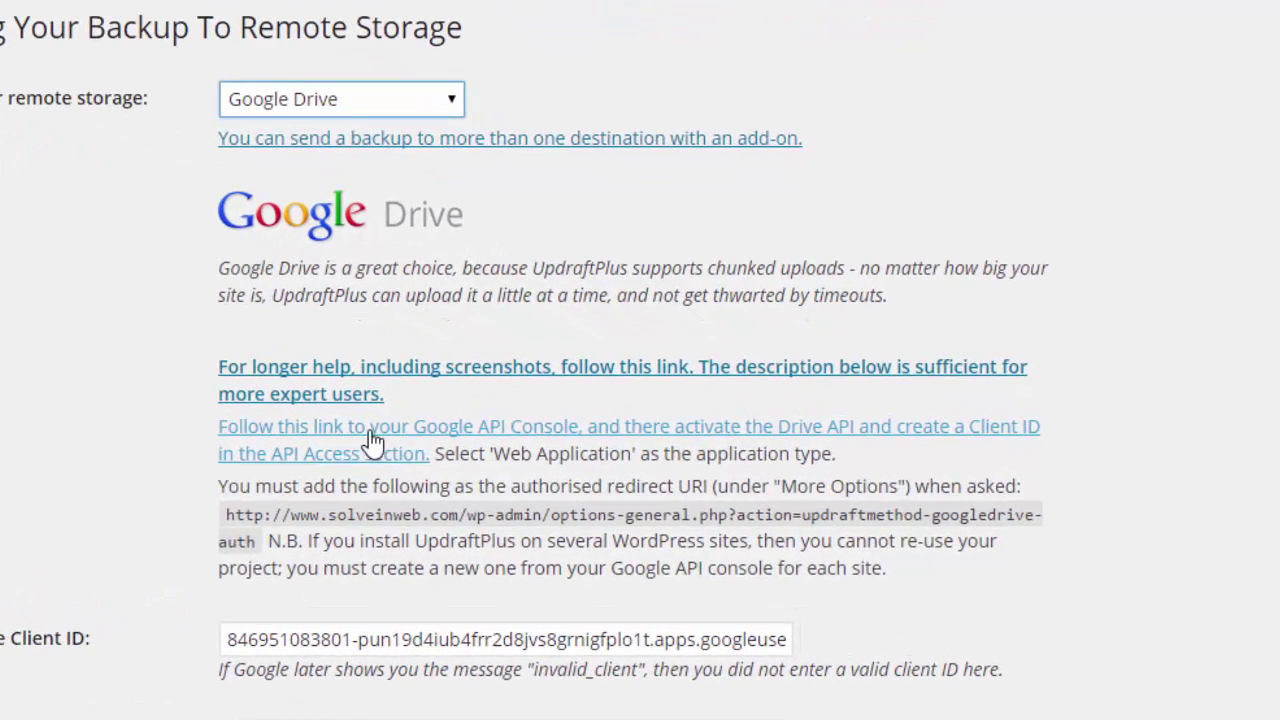
{"action": "right_click", "coordinate": [358, 437]}
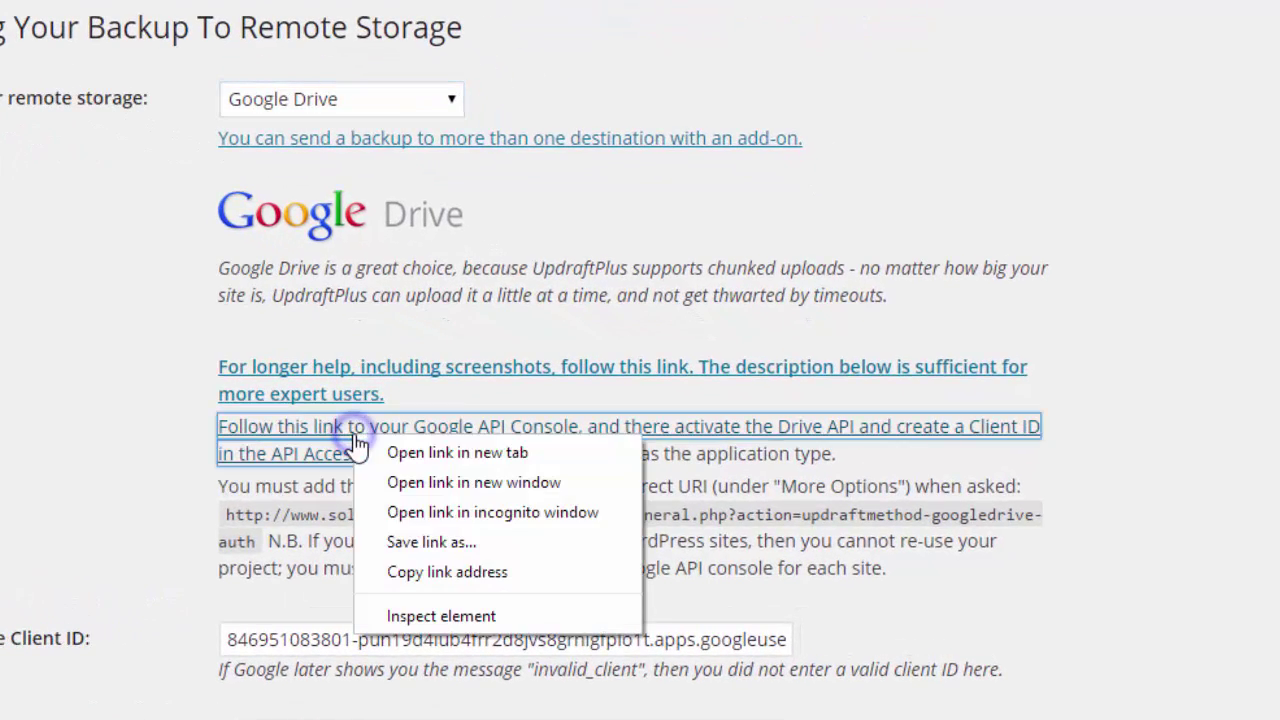
{"action": "left_click", "coordinate": [411, 452]}
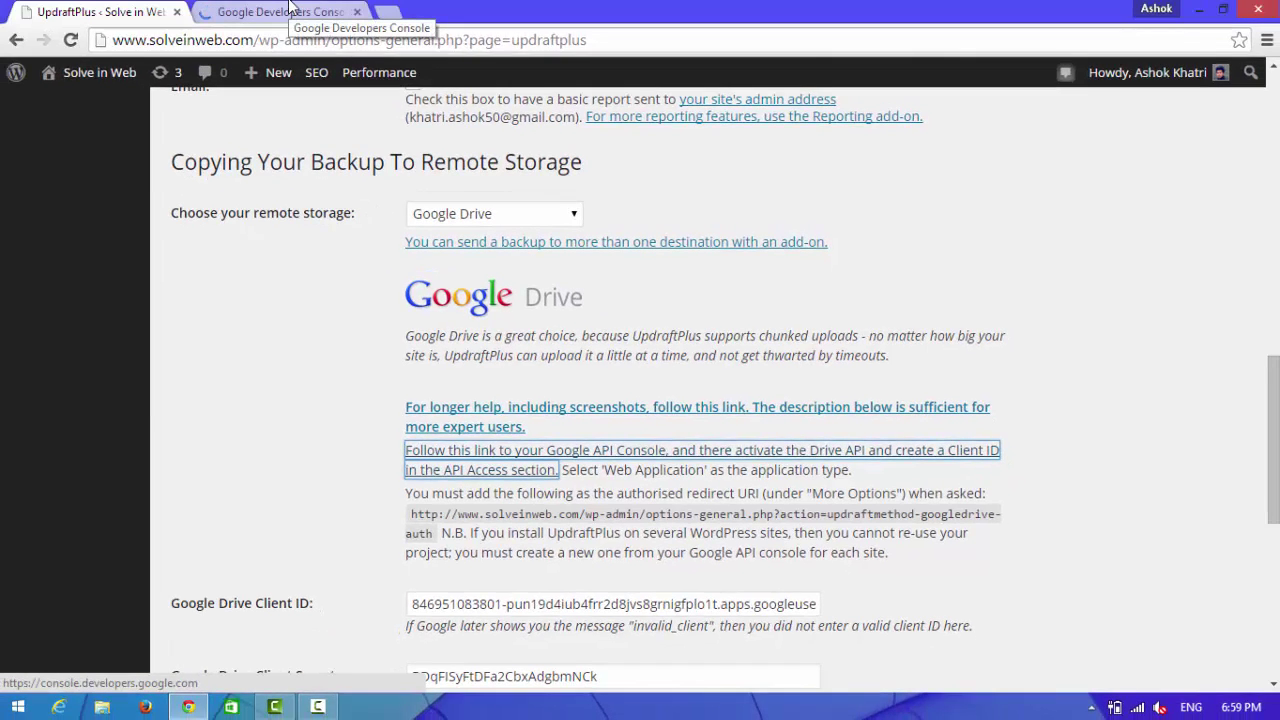
- In the Developers Console, start a new project, replacing 'My Project' with 'WP Backup'
{"action": "left_click", "coordinate": [289, 10]}
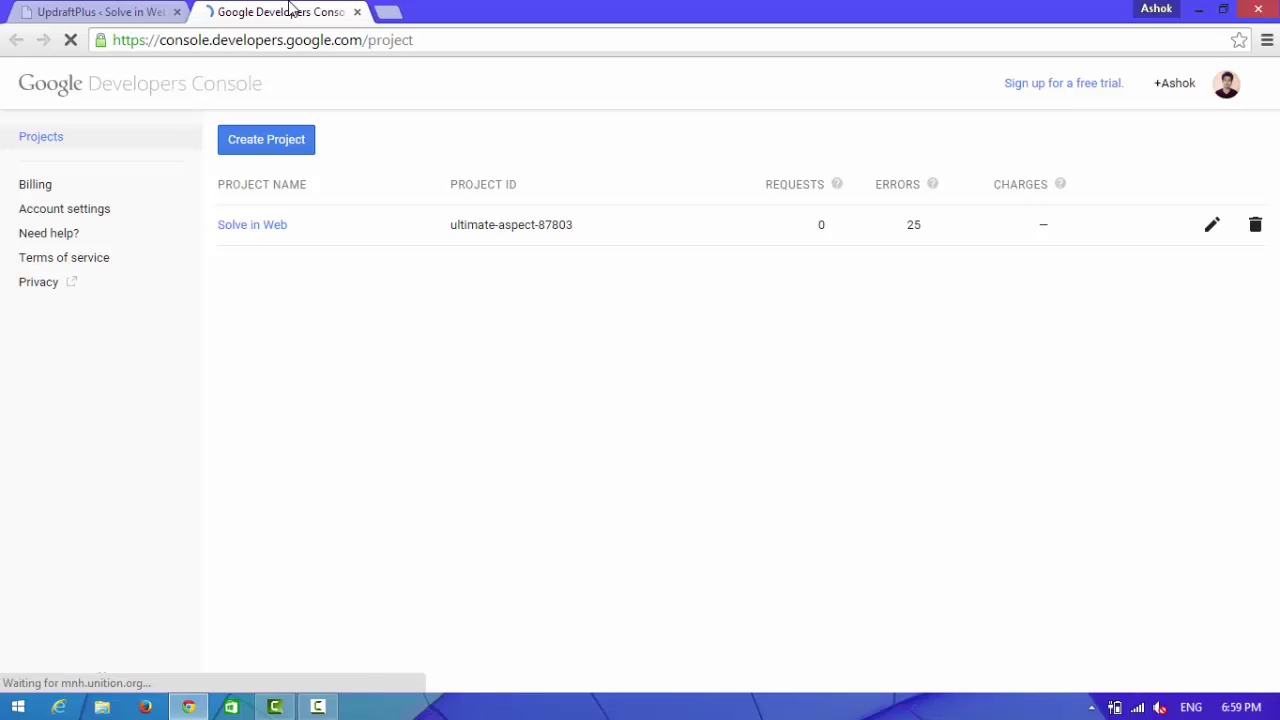
{"action": "left_click", "coordinate": [268, 141]}
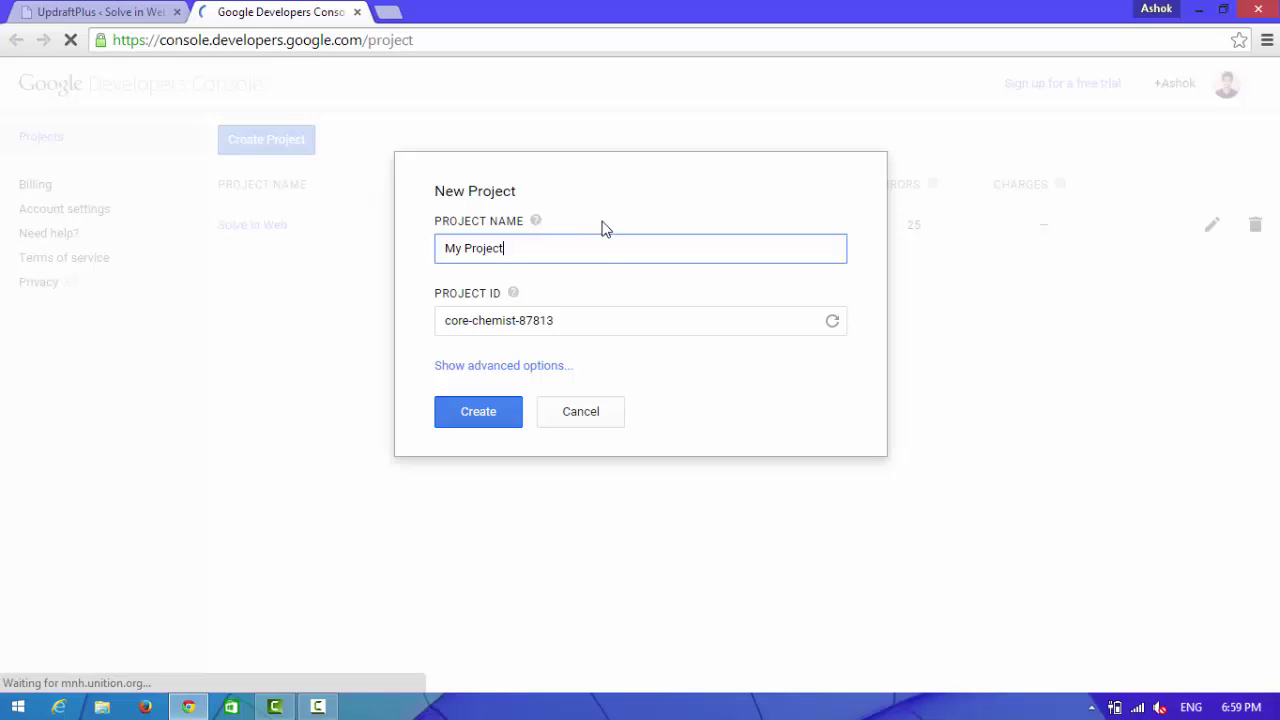
{"action": "left_click_drag", "start_coordinate": [520, 248], "coordinate": [392, 237]}
{"action": "key", "text": "BackSpace"}
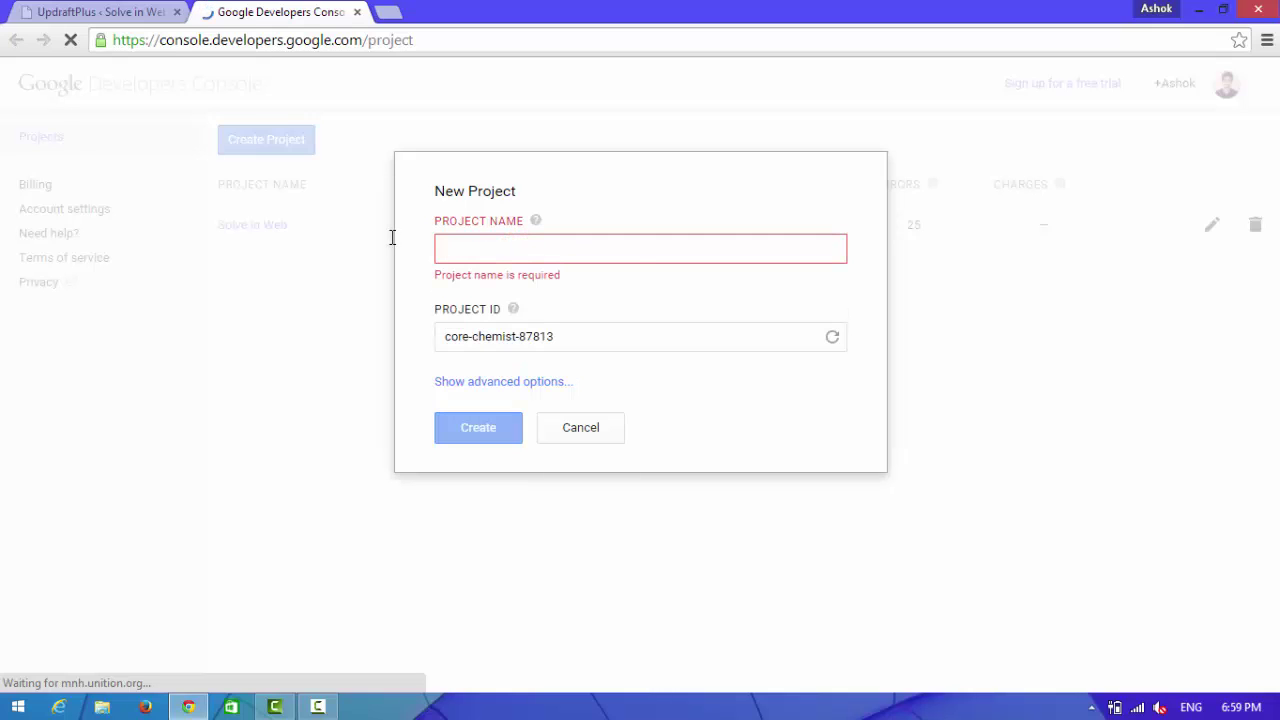
{"action": "type", "text": "WP"}
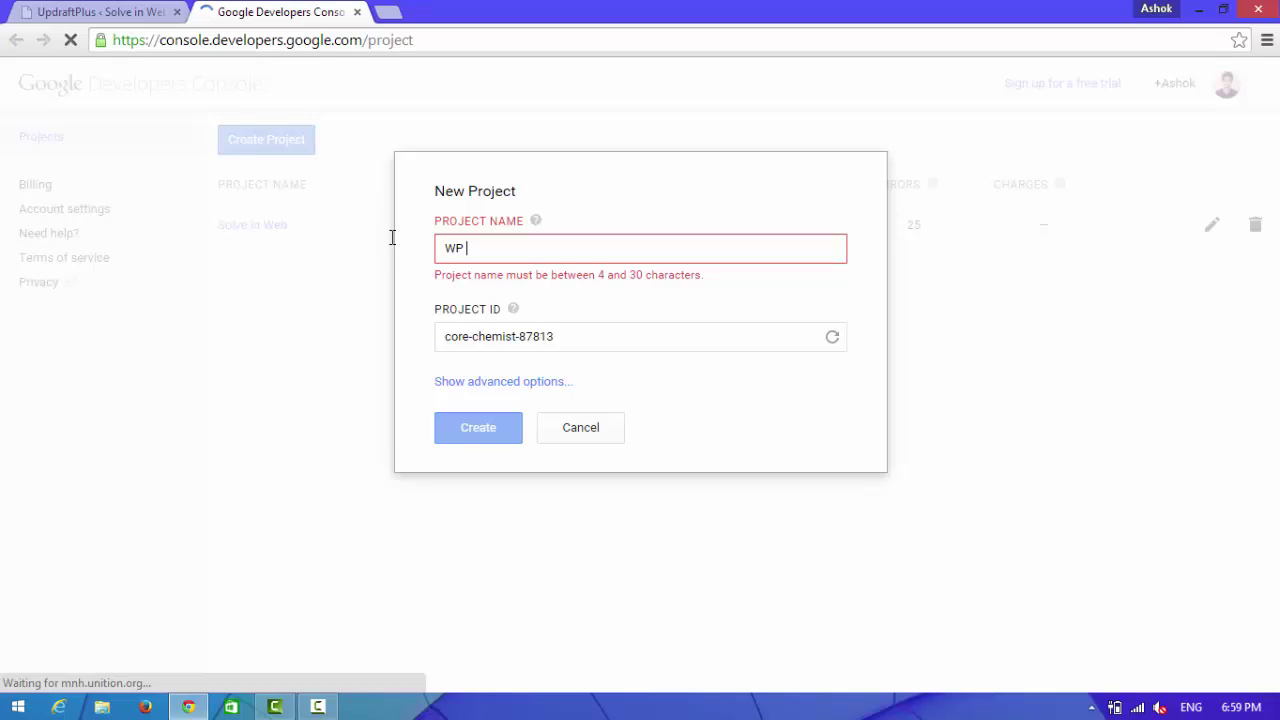
{"action": "type", "text": " Backup"}
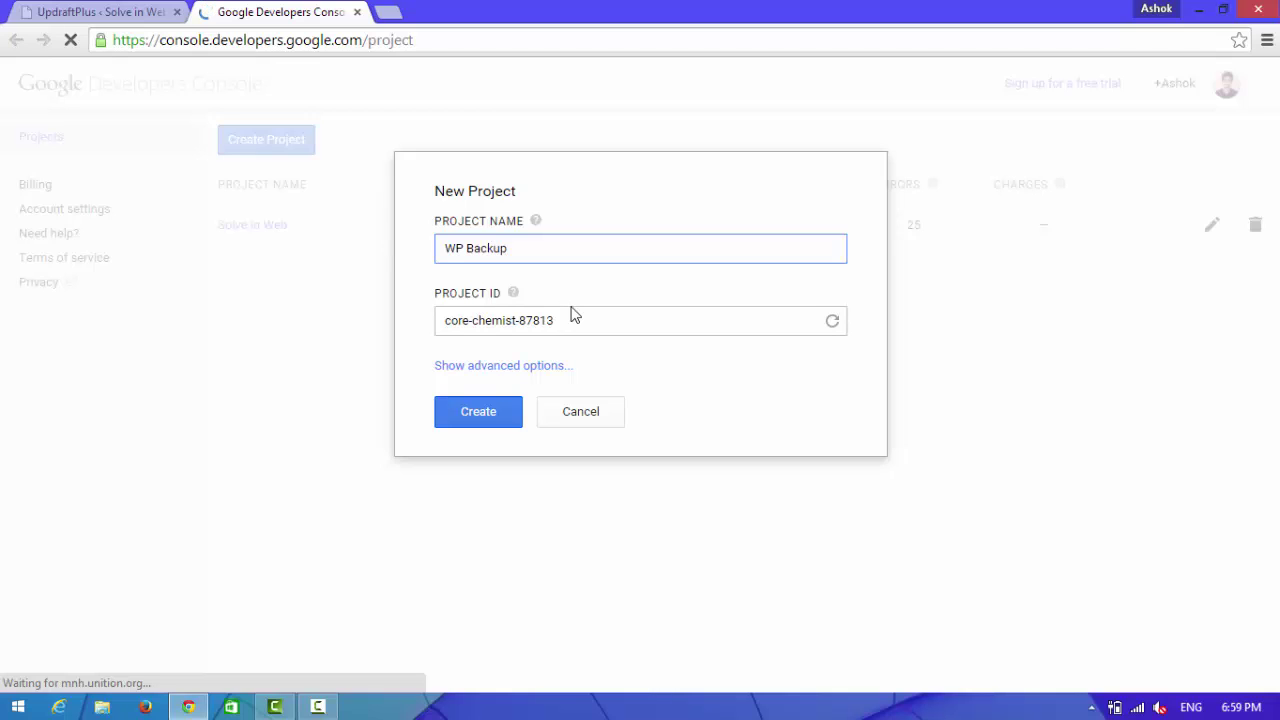
- Create the WP Backup project, open its dashboard, and expand 'APIs & auth'
{"action": "left_click", "coordinate": [481, 418]}
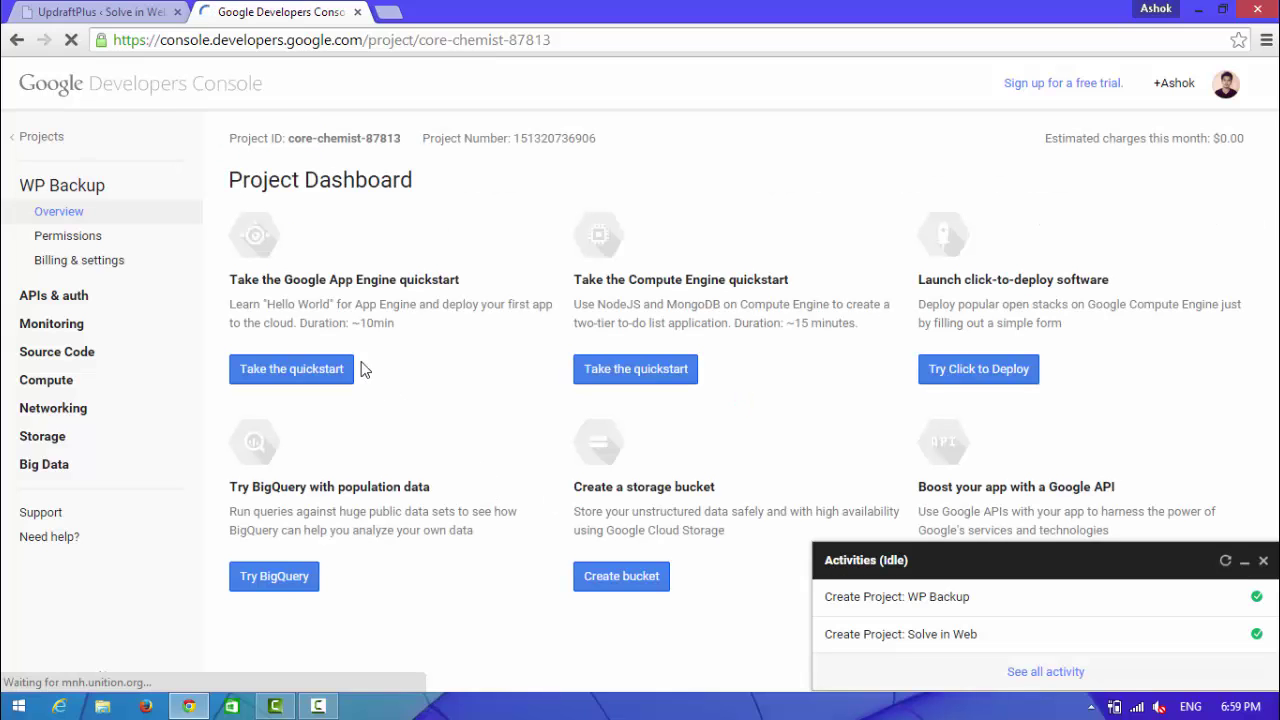
{"action": "left_click", "coordinate": [1263, 560]}
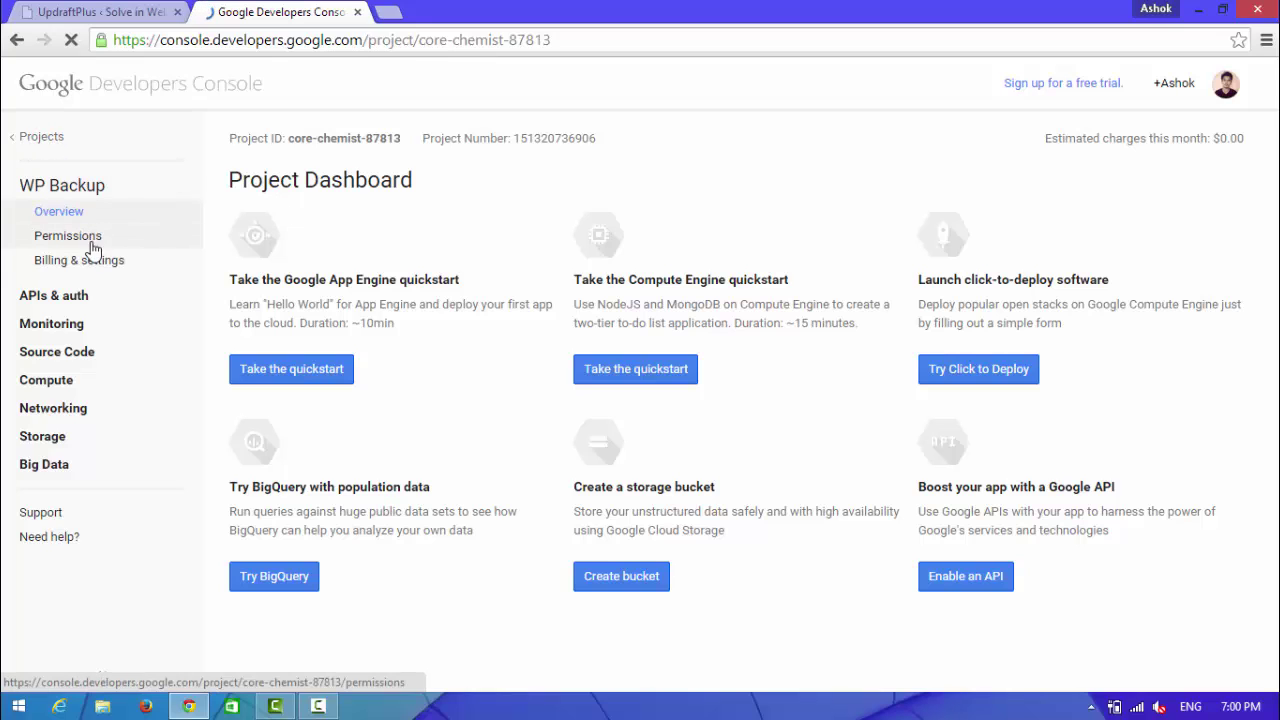
{"action": "left_click", "coordinate": [47, 135]}
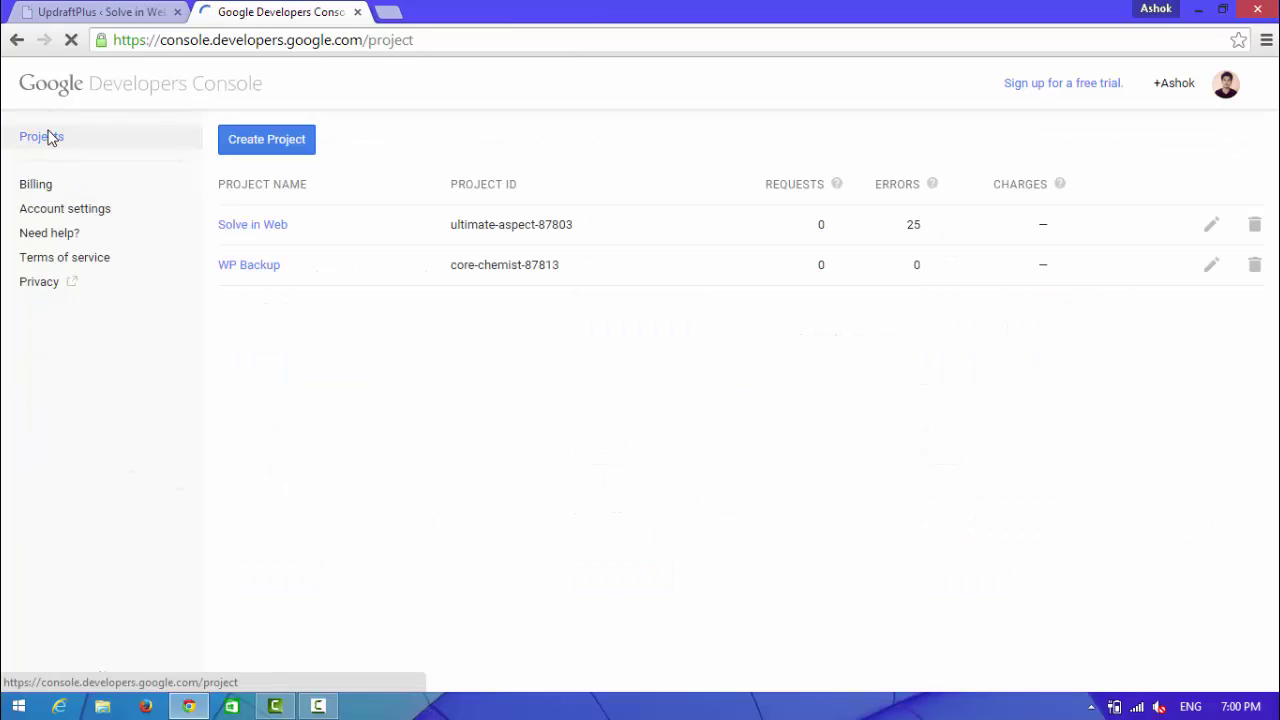
{"action": "left_click", "coordinate": [248, 266]}
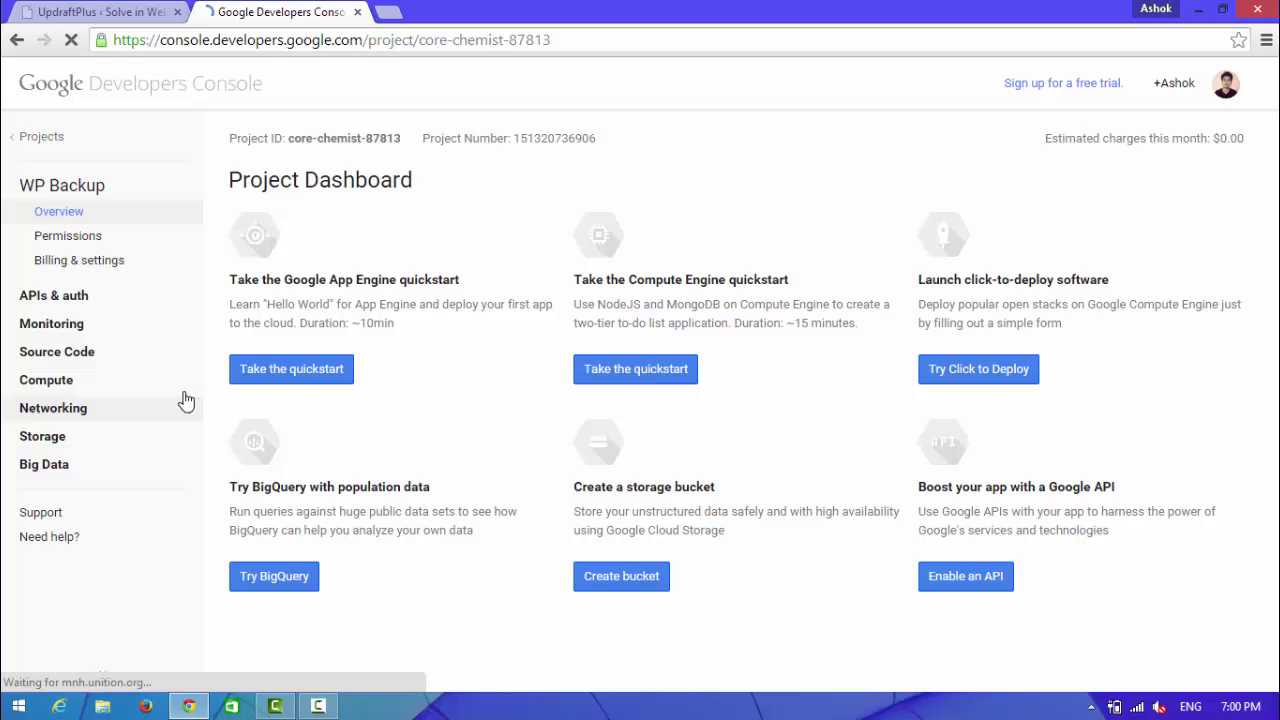
{"action": "left_click", "coordinate": [52, 298]}
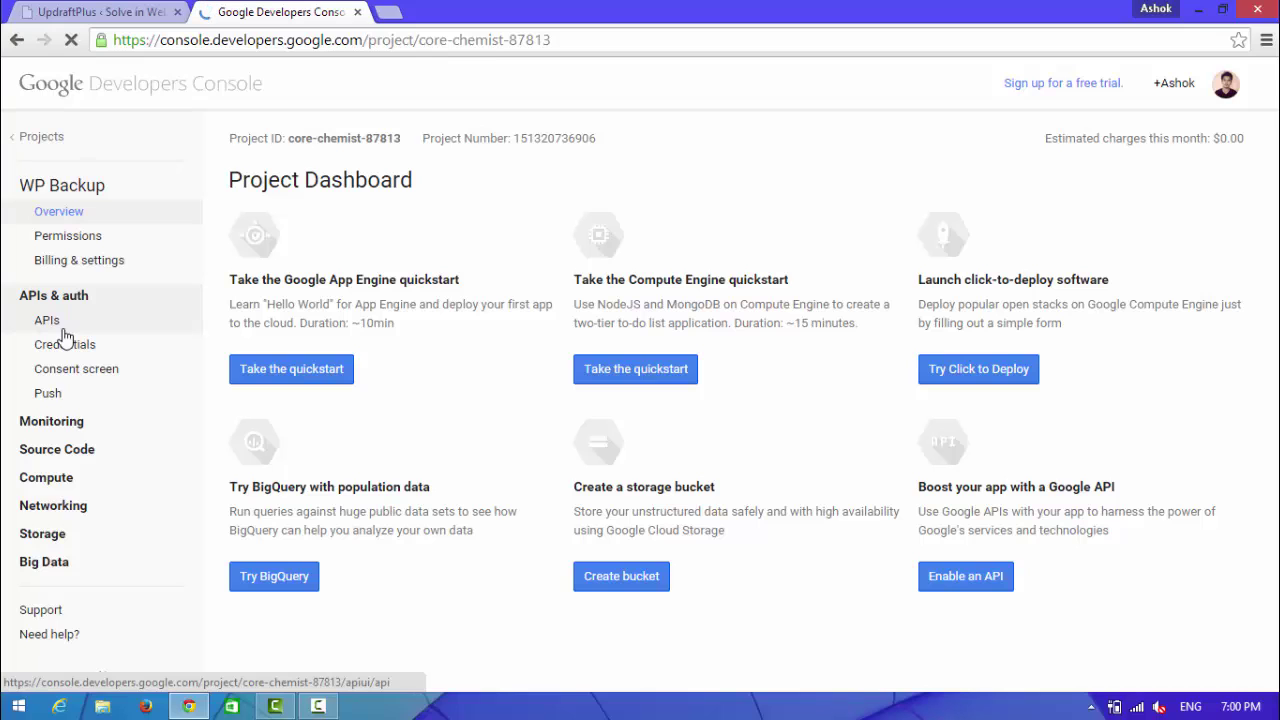
- Find Drive API in the project's APIs list and switch it ON
{"action": "left_click", "coordinate": [62, 328]}
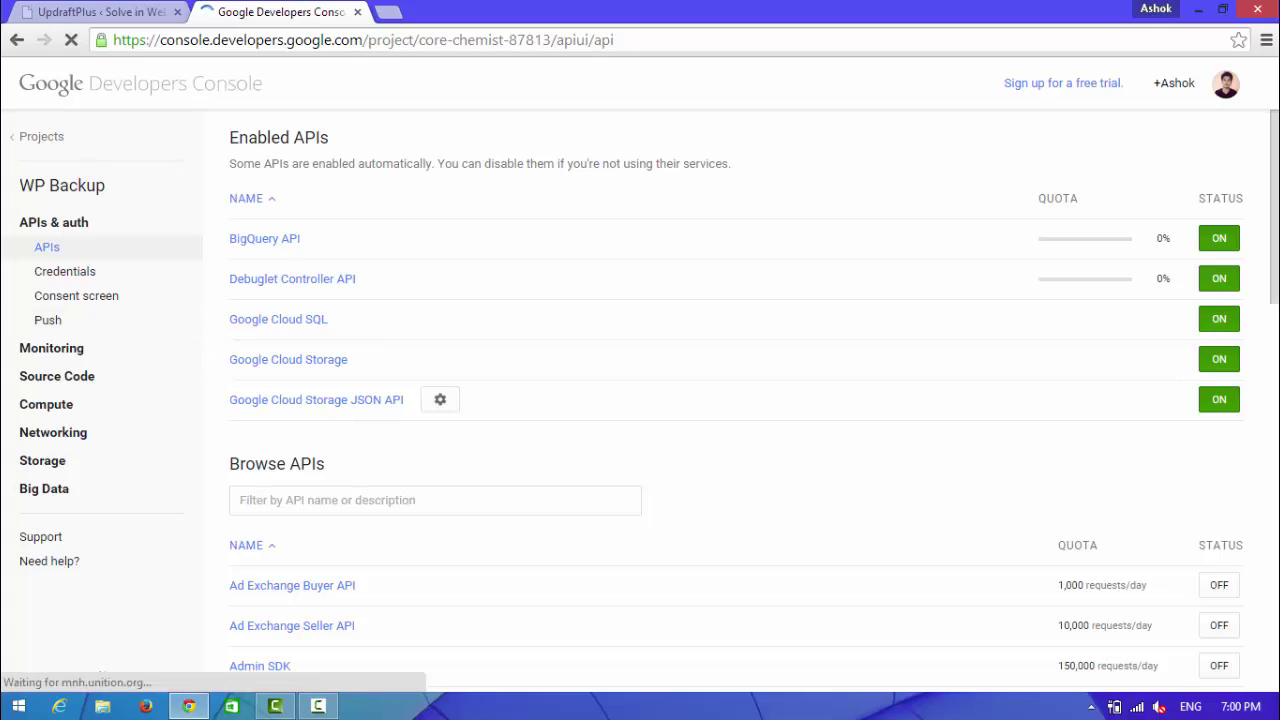
{"action": "left_click_drag", "start_coordinate": [1273, 229], "coordinate": [1273, 244]}
{"action": "scroll", "coordinate": [1277, 340], "scroll_direction": "down", "scroll_amount": 5}
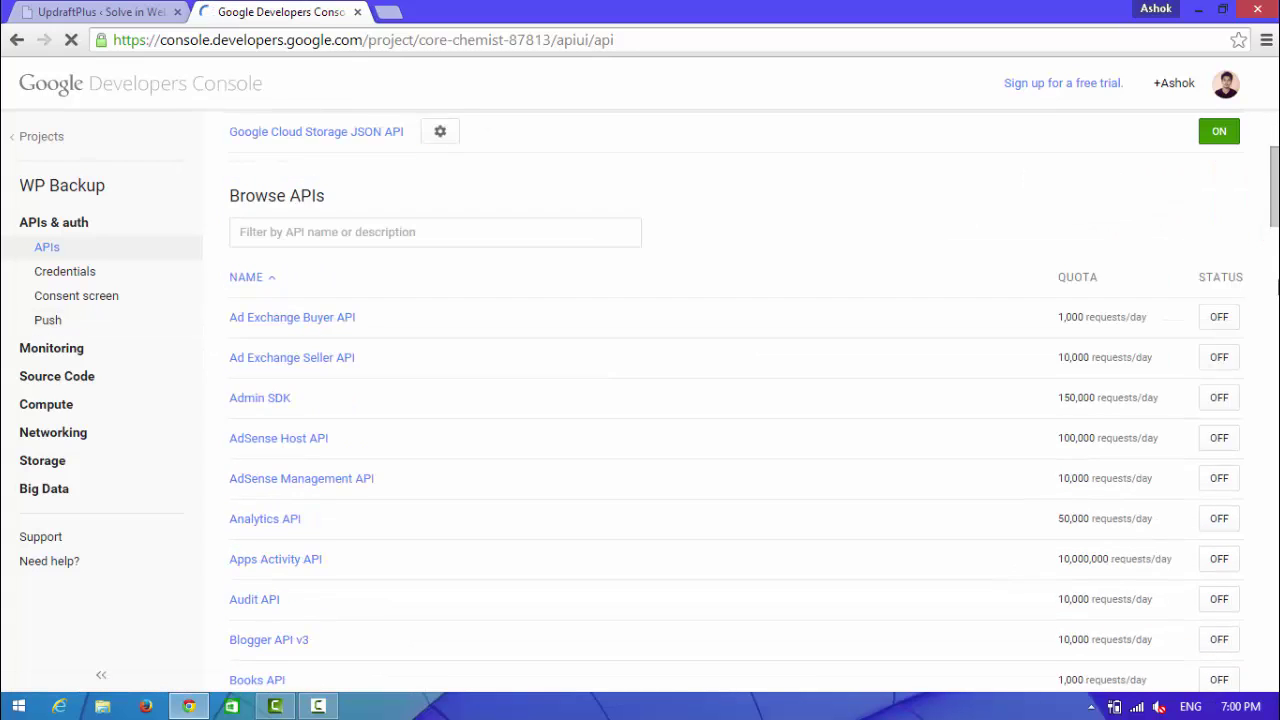
{"action": "scroll", "coordinate": [1277, 340], "scroll_direction": "down", "scroll_amount": 3}
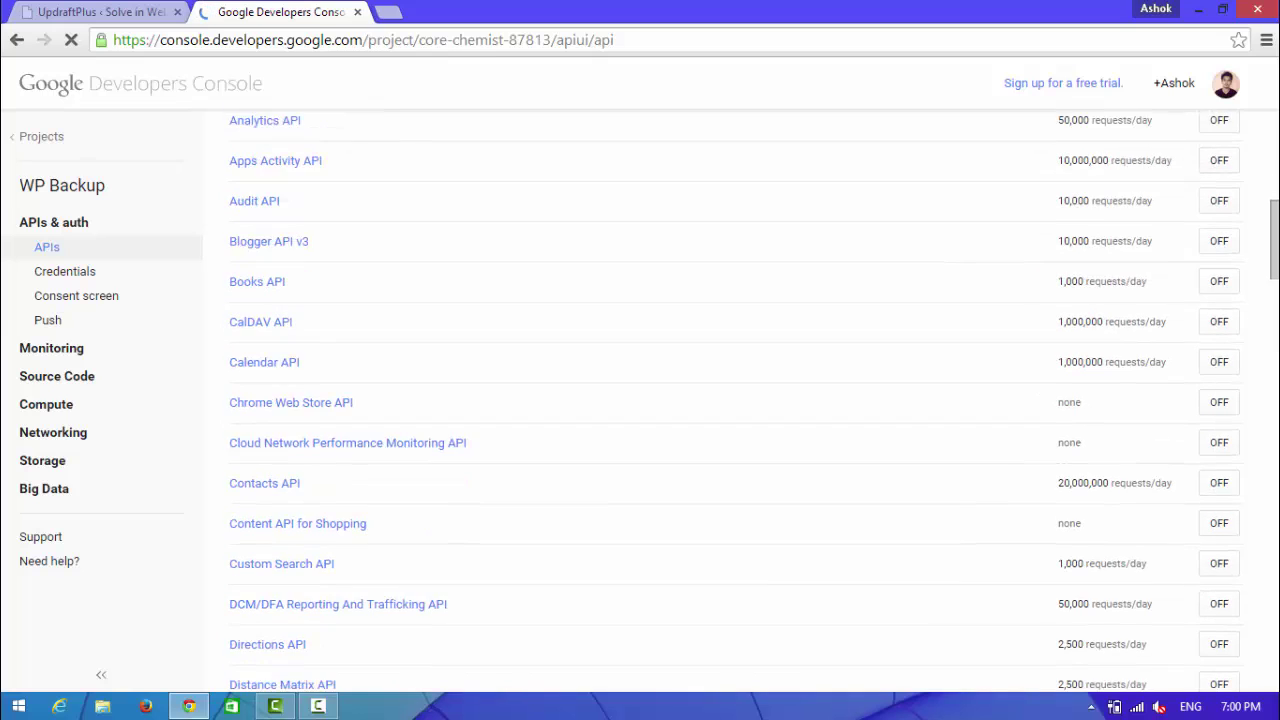
{"action": "scroll", "coordinate": [1190, 408], "scroll_direction": "down", "scroll_amount": 2}
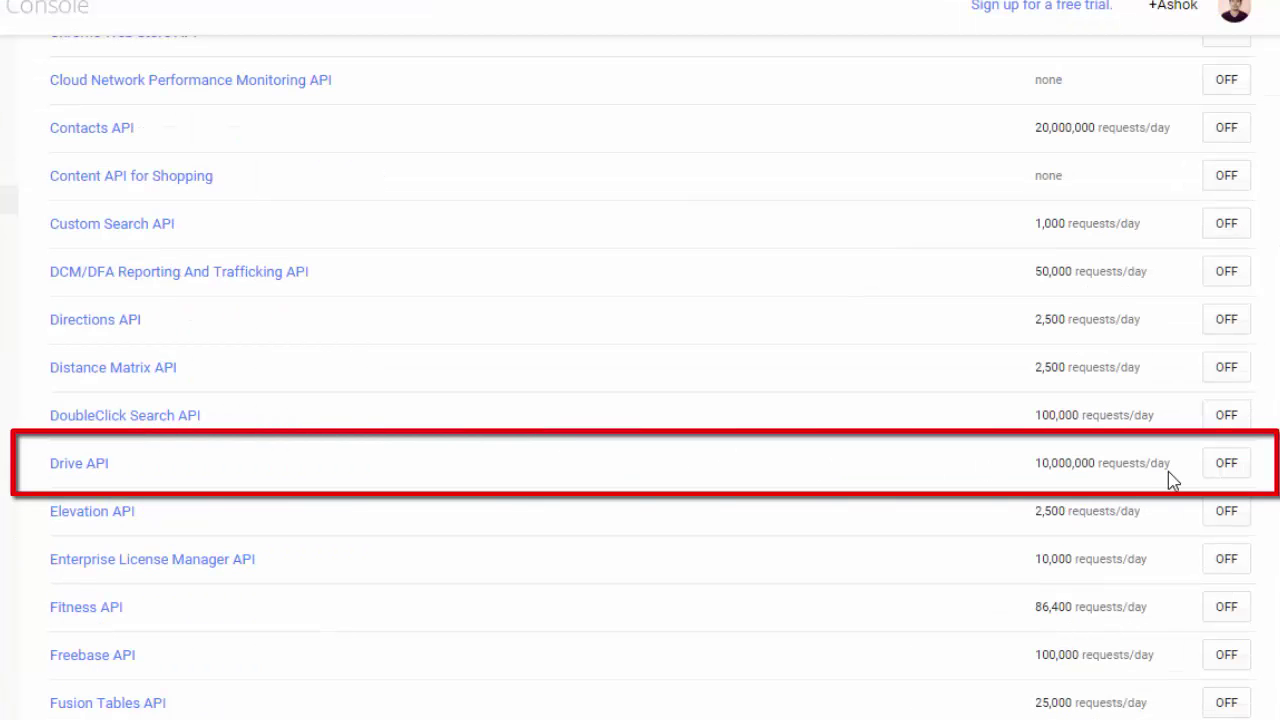
{"action": "left_click", "coordinate": [1226, 465]}
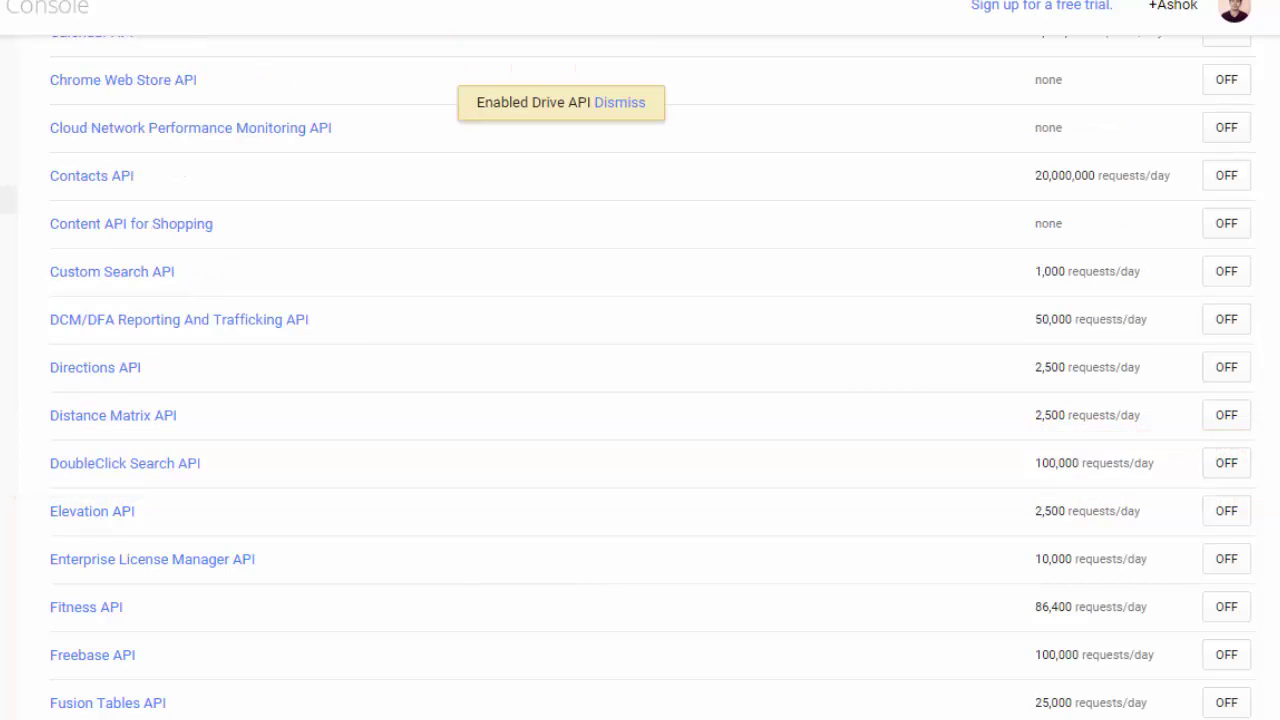
{"action": "scroll", "coordinate": [1277, 248], "scroll_direction": "up", "scroll_amount": 1}
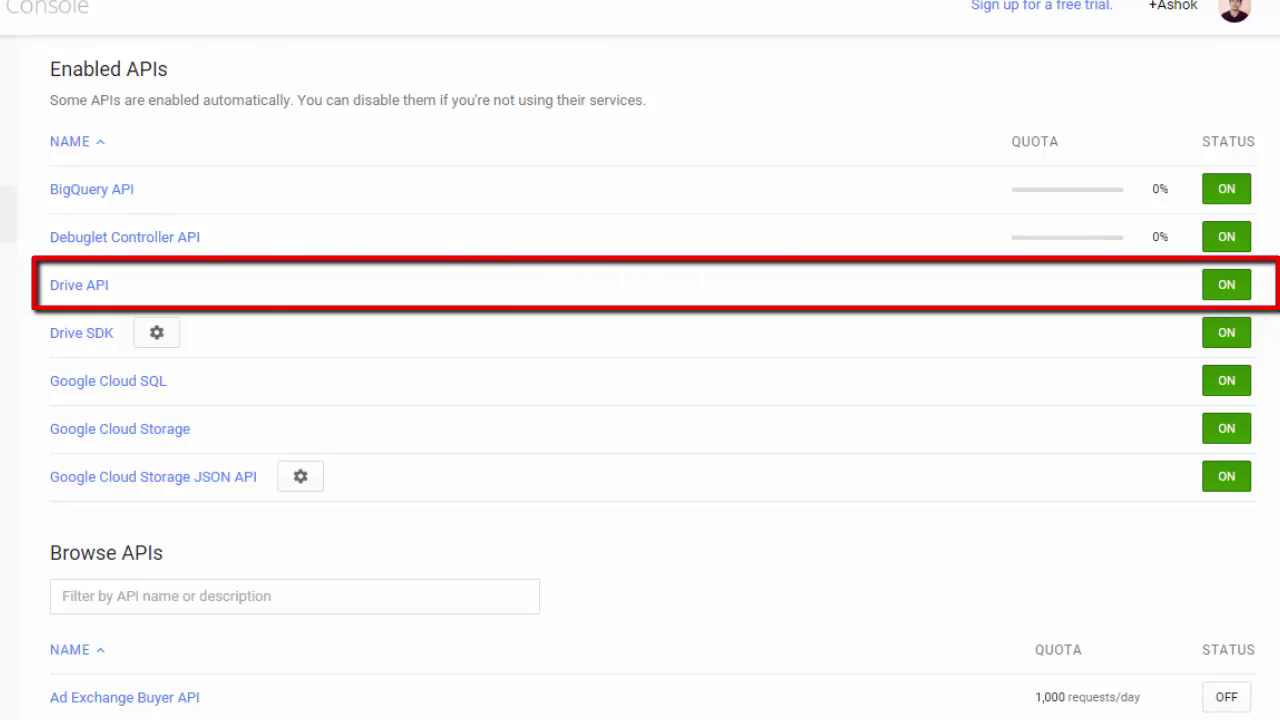
- Start a new OAuth client ID and fill the consent screen's email and product name WP Backup
{"action": "left_click", "coordinate": [57, 273]}
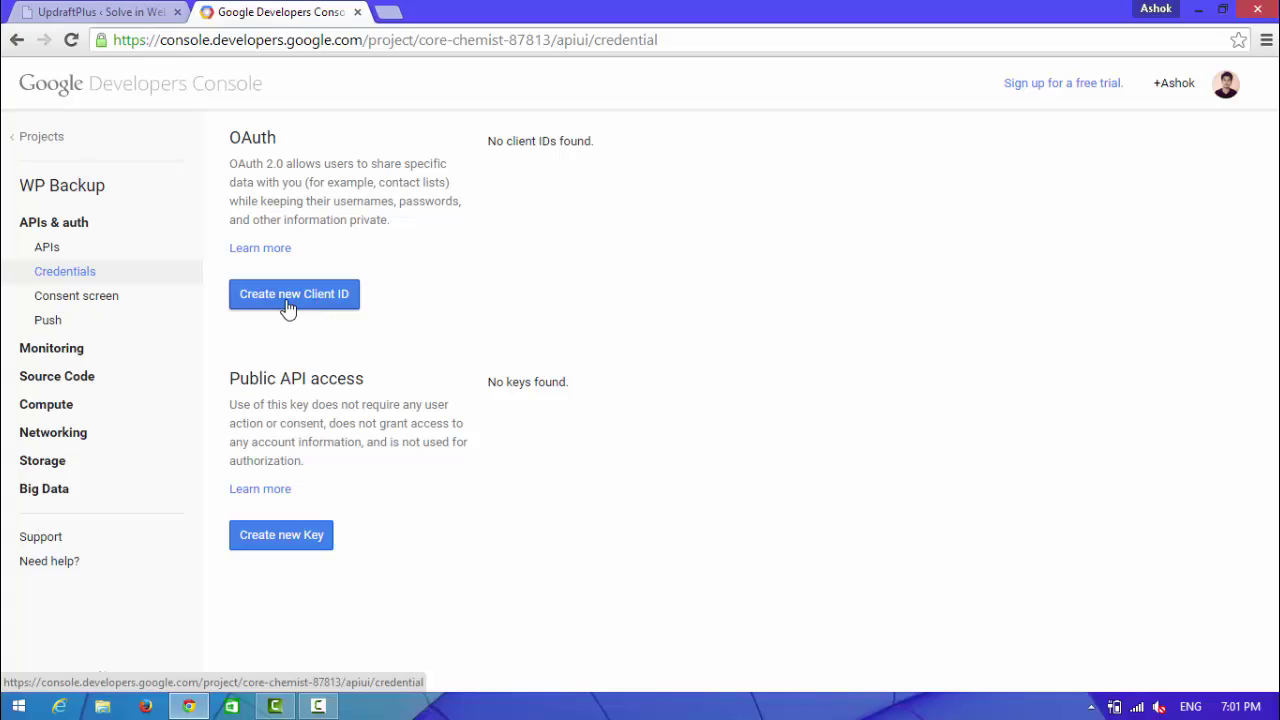
{"action": "left_click", "coordinate": [287, 300]}
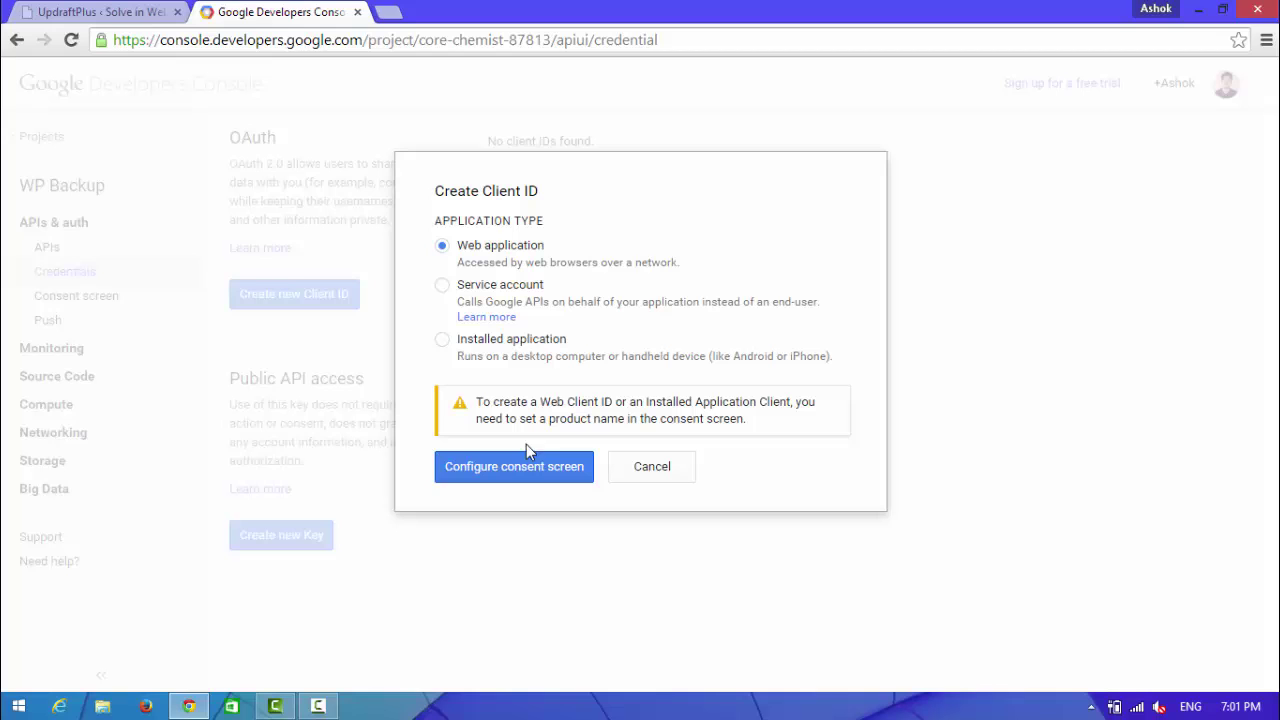
{"action": "left_click", "coordinate": [510, 477]}
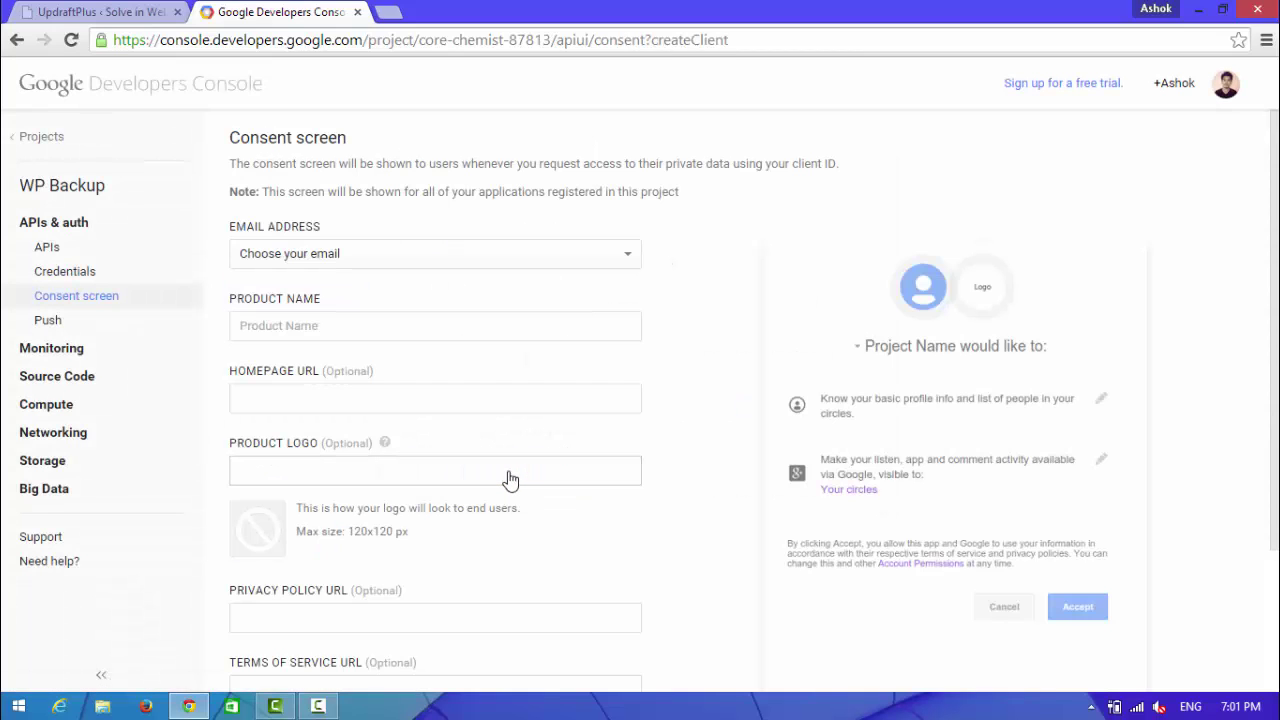
{"action": "left_click", "coordinate": [594, 263]}
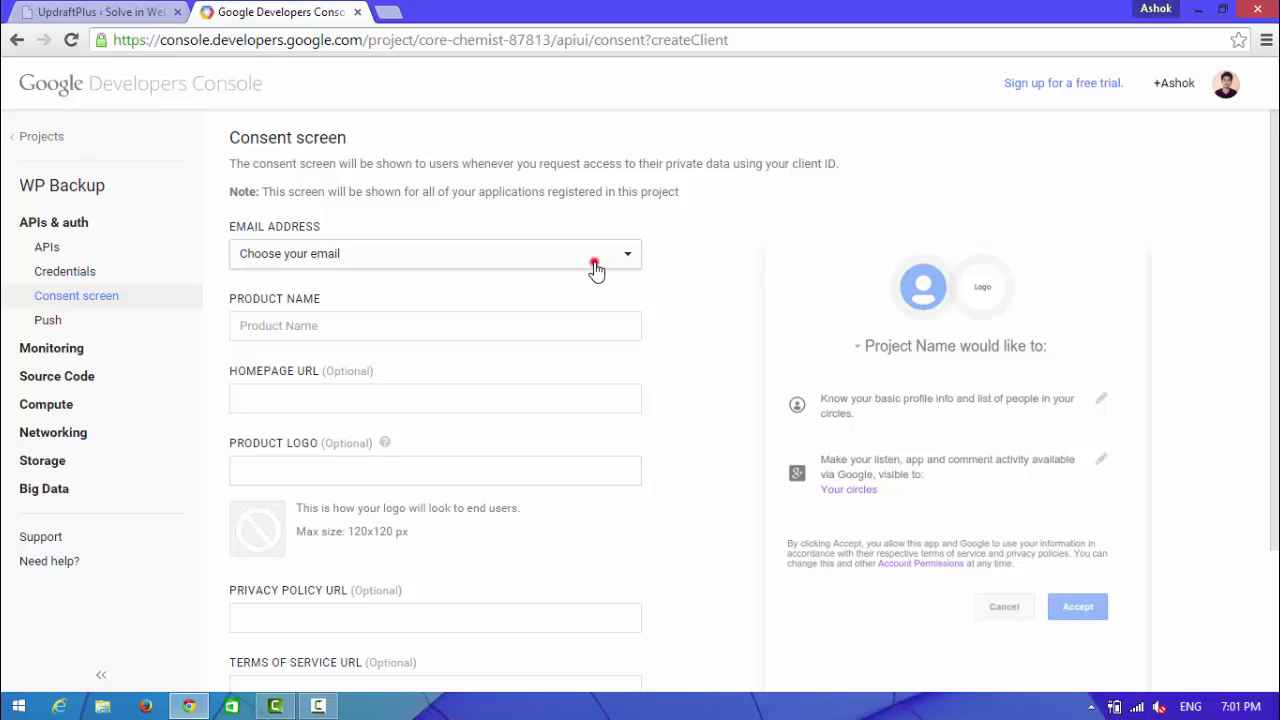
{"action": "left_click", "coordinate": [398, 254]}
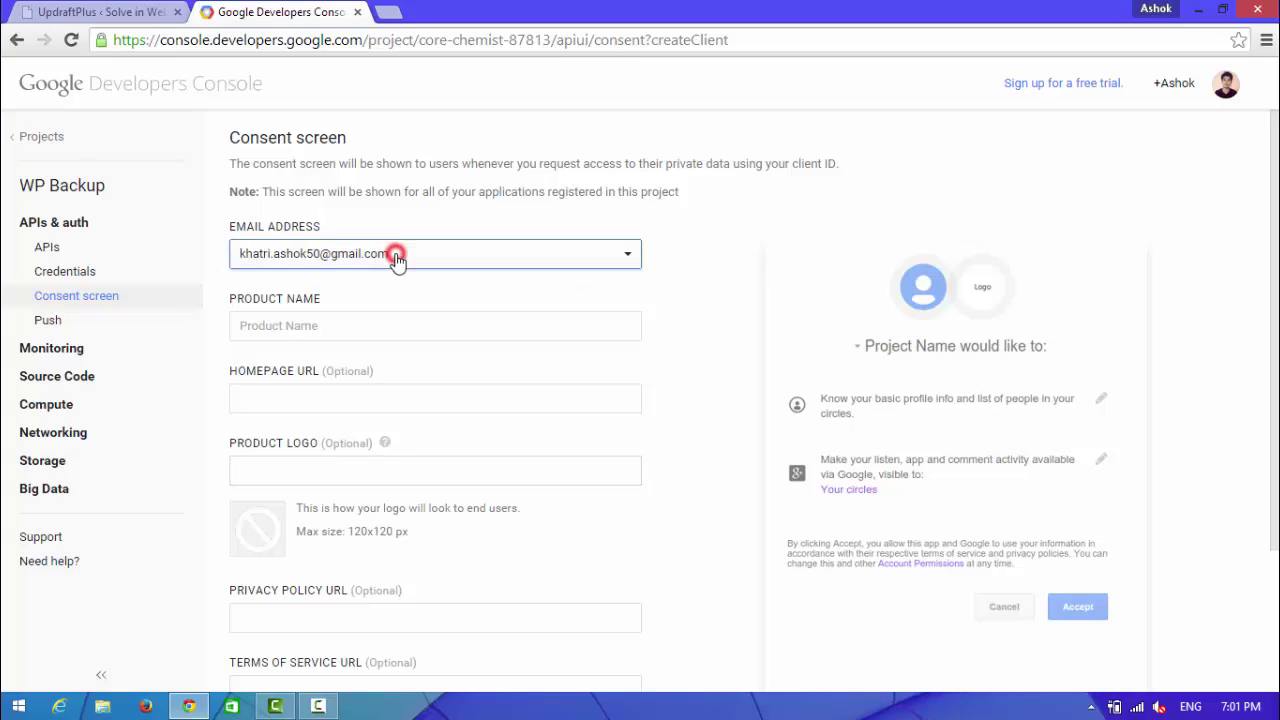
{"action": "left_click", "coordinate": [326, 324]}
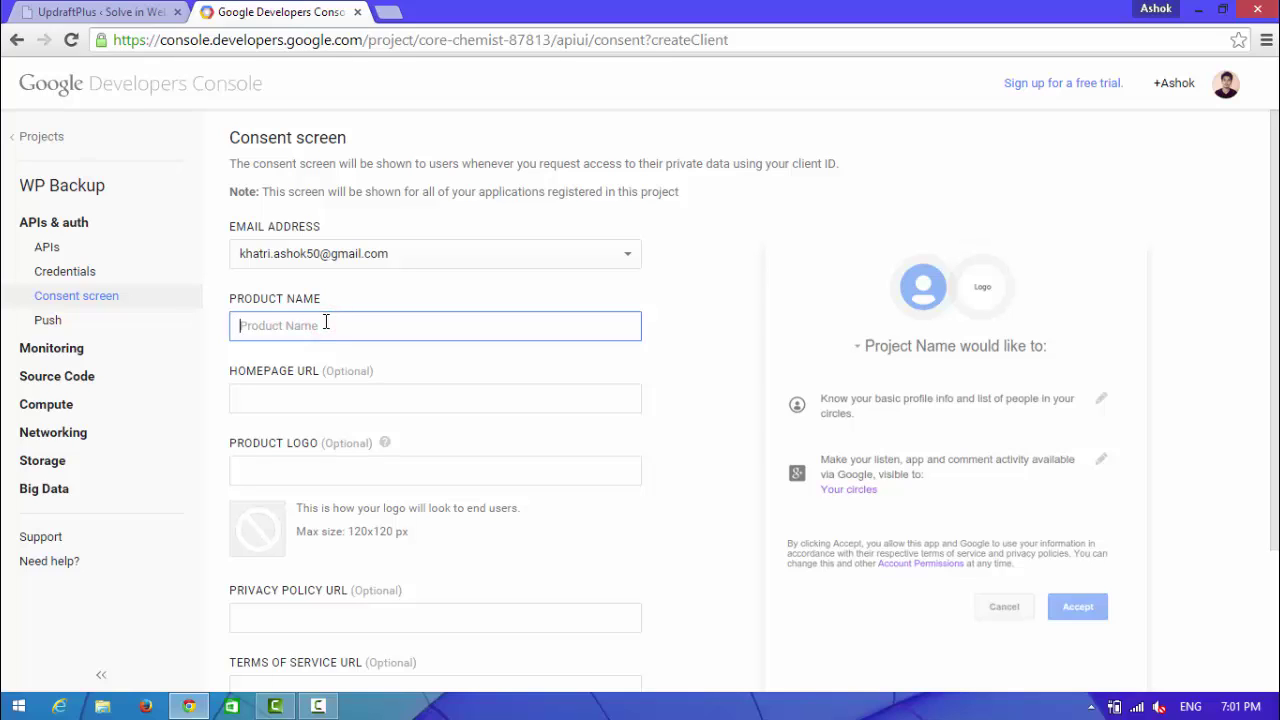
{"action": "type", "text": "WP Backup"}
{"action": "left_click", "coordinate": [342, 404]}
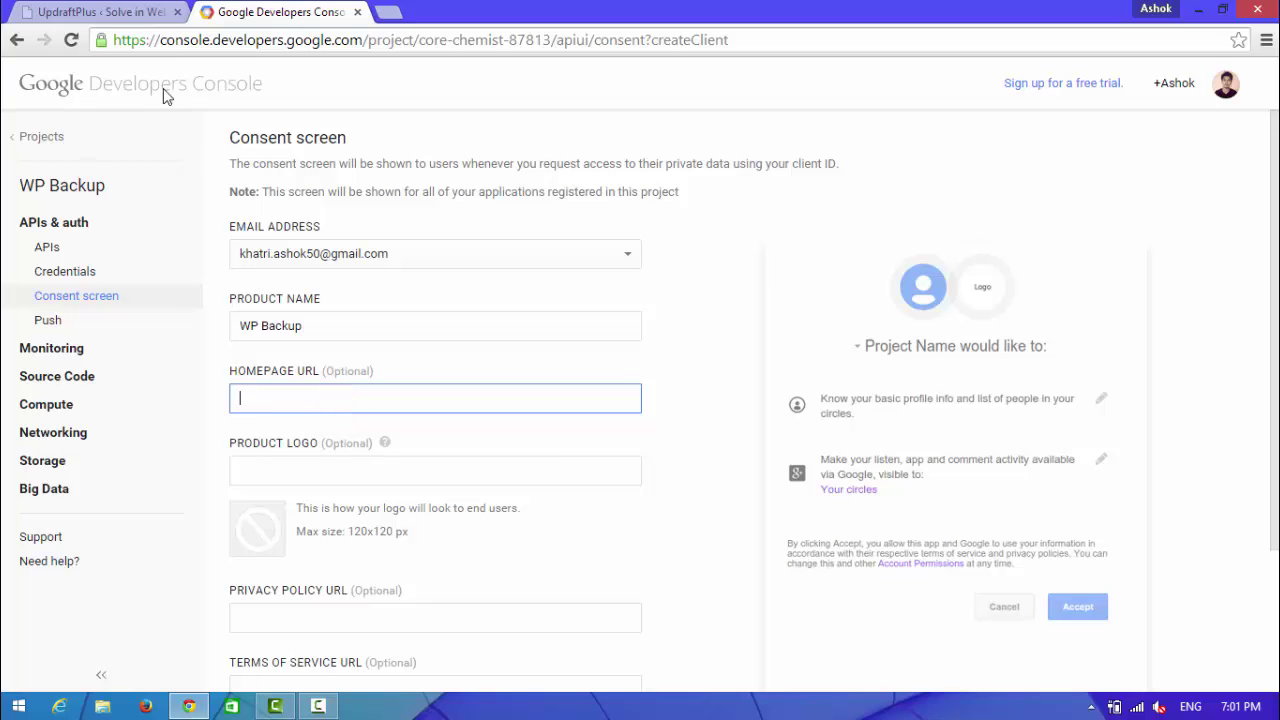
{"action": "left_click", "coordinate": [110, 12]}
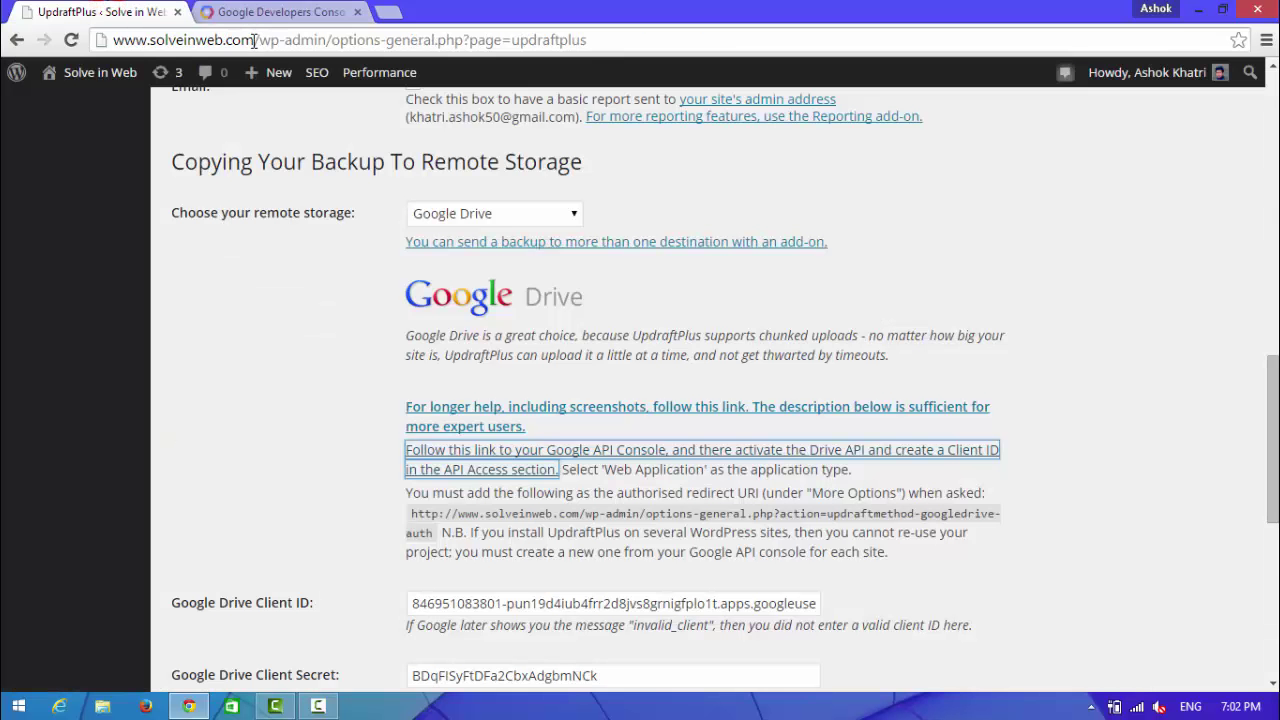
{"action": "left_click_drag", "start_coordinate": [254, 41], "coordinate": [112, 40]}
{"action": "right_click", "coordinate": [164, 40]}
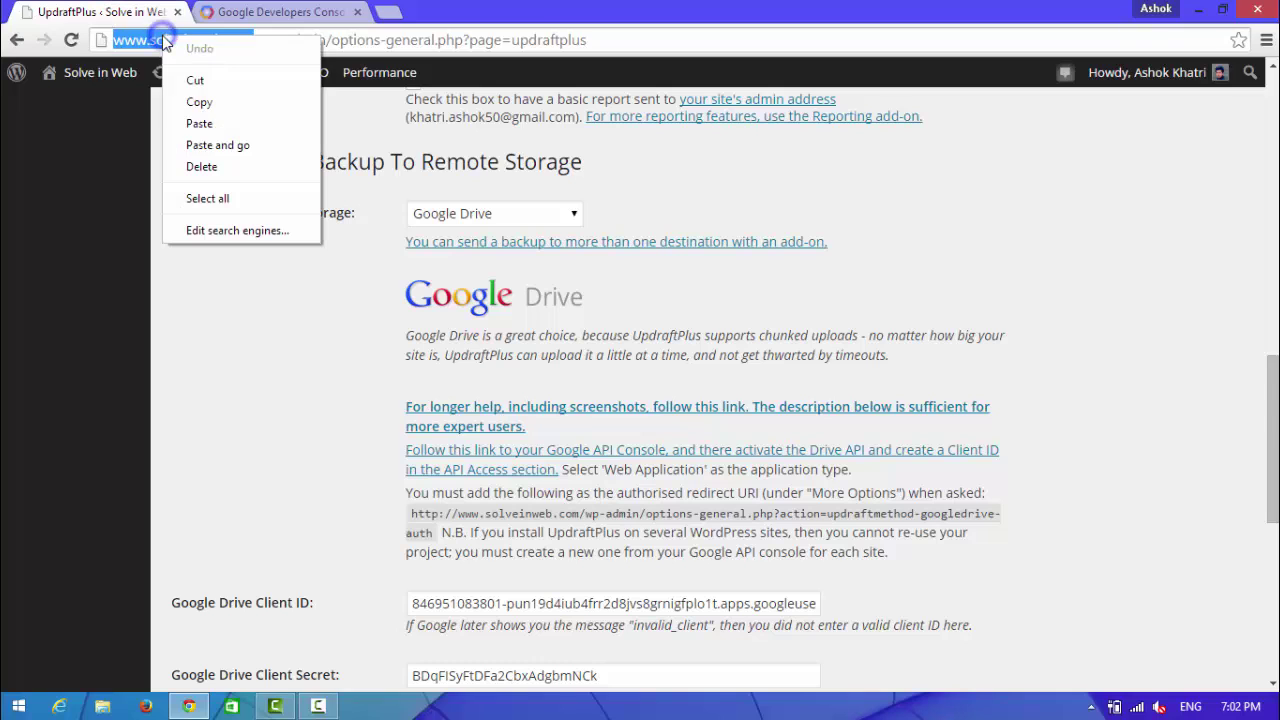
{"action": "left_click", "coordinate": [199, 101]}
{"action": "left_click", "coordinate": [300, 10]}
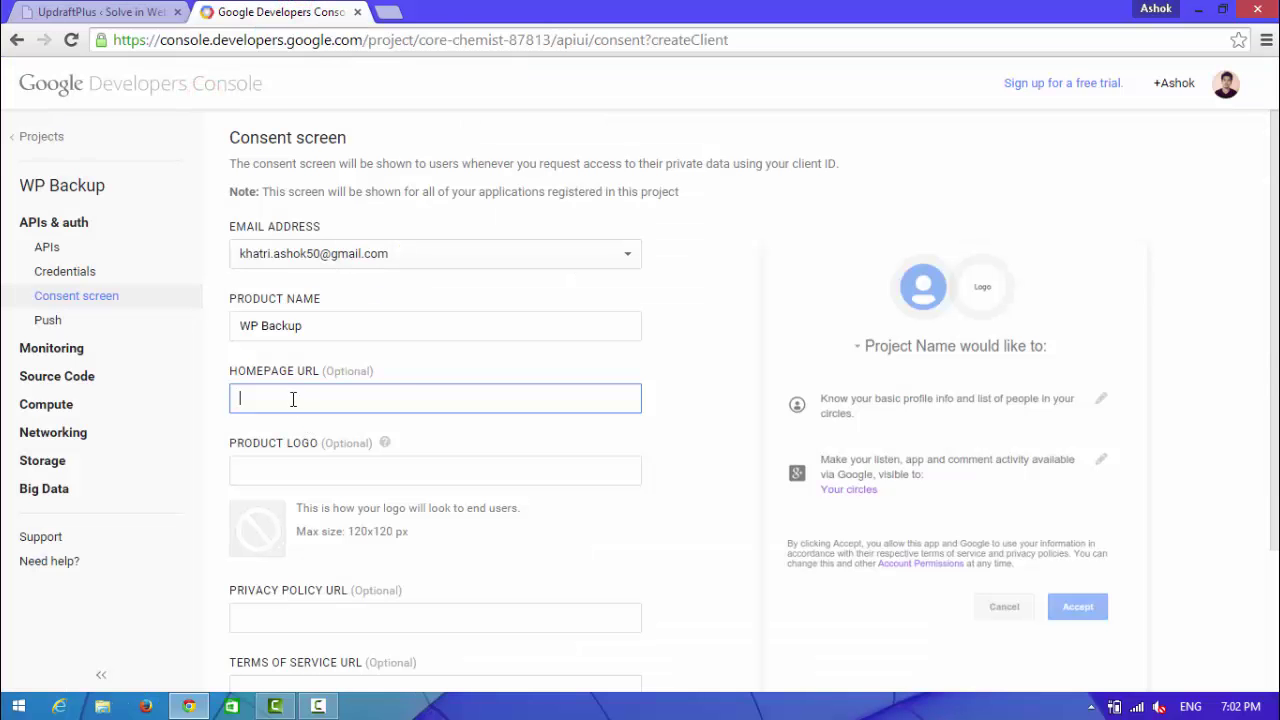
{"action": "key", "text": "ctrl+v"}
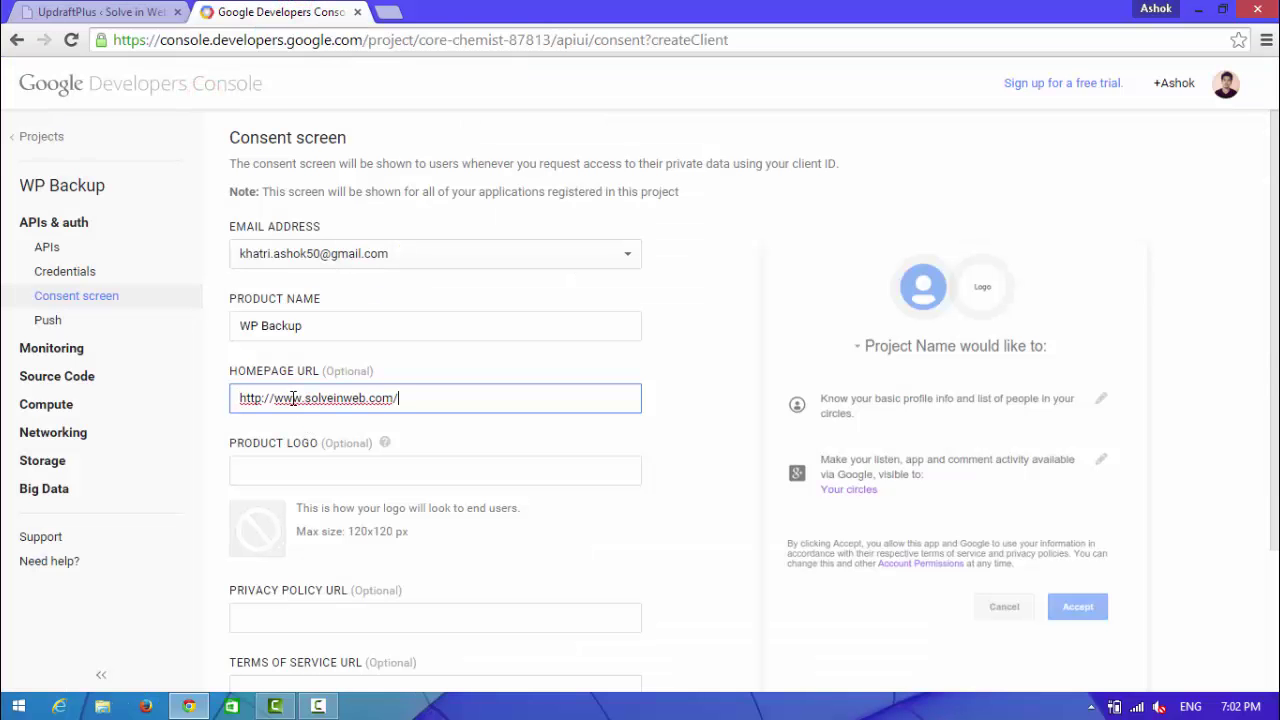
{"action": "left_click", "coordinate": [300, 466]}
{"action": "left_click_drag", "start_coordinate": [1275, 303], "coordinate": [1275, 393]}
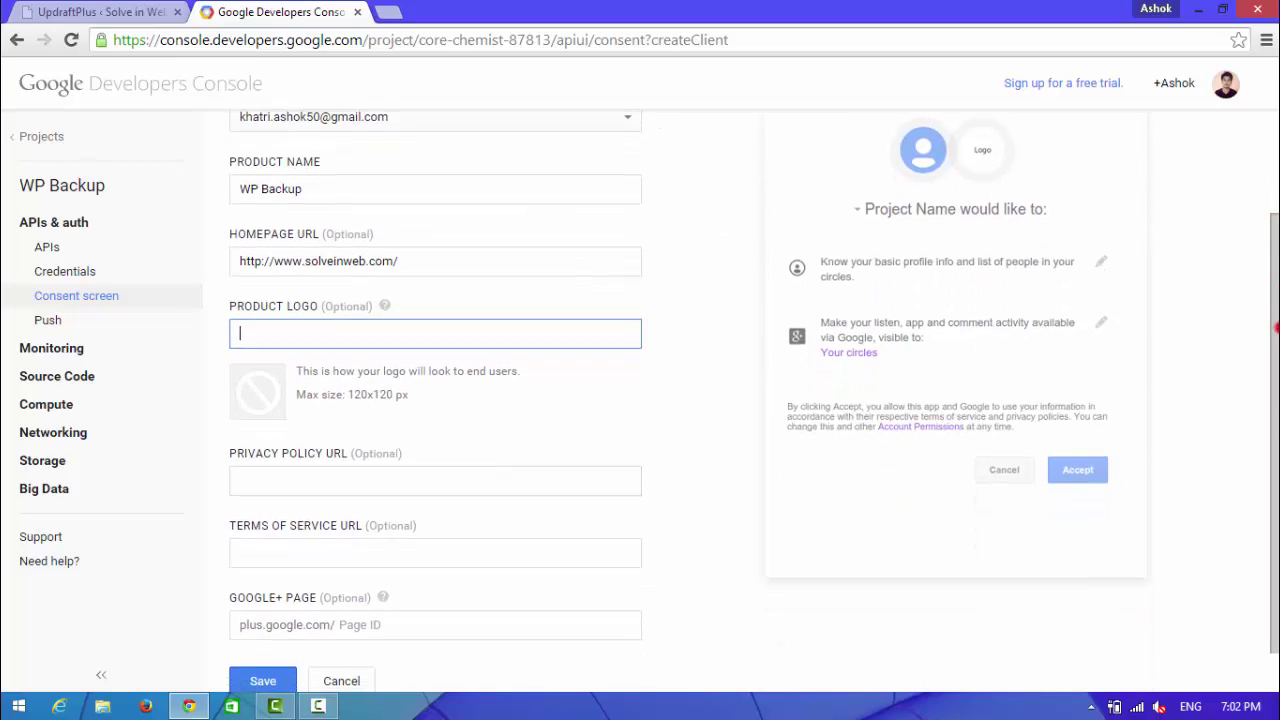
{"action": "scroll", "coordinate": [1271, 328], "scroll_direction": "down", "scroll_amount": 1}
{"action": "left_click", "coordinate": [260, 634]}
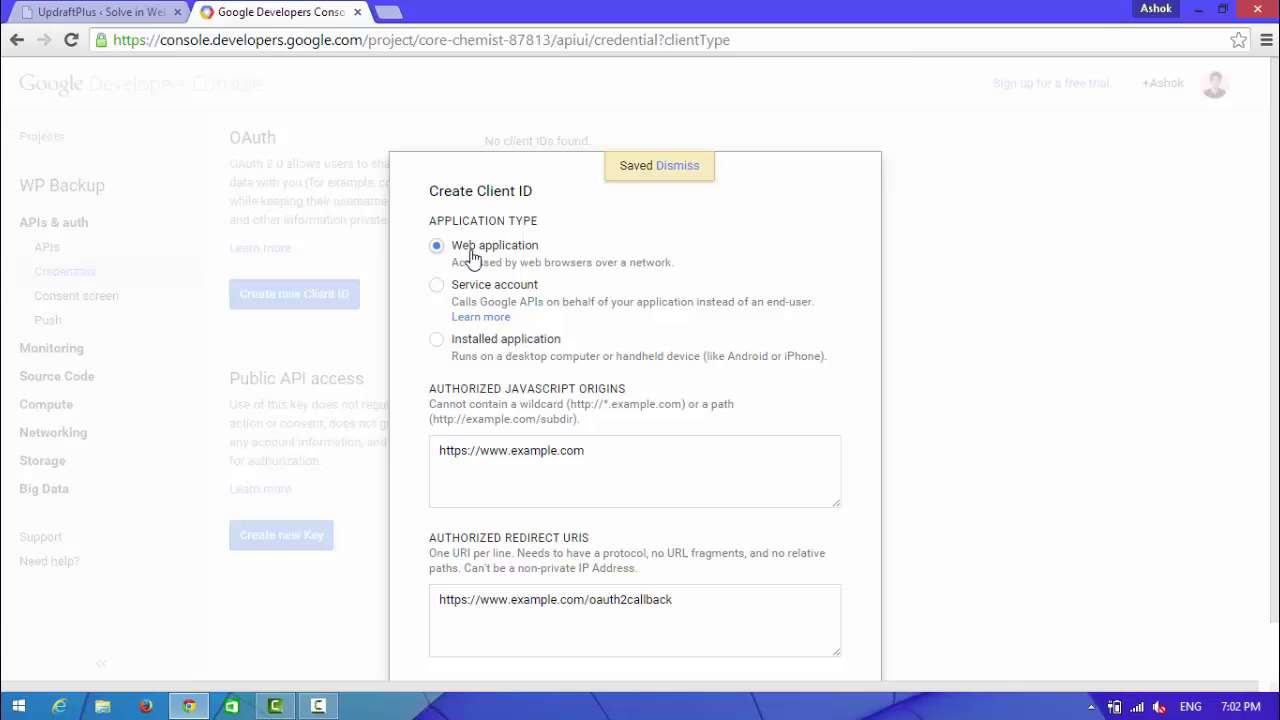
{"action": "left_click_drag", "start_coordinate": [580, 450], "coordinate": [409, 450]}
{"action": "key", "text": "BackSpace"}
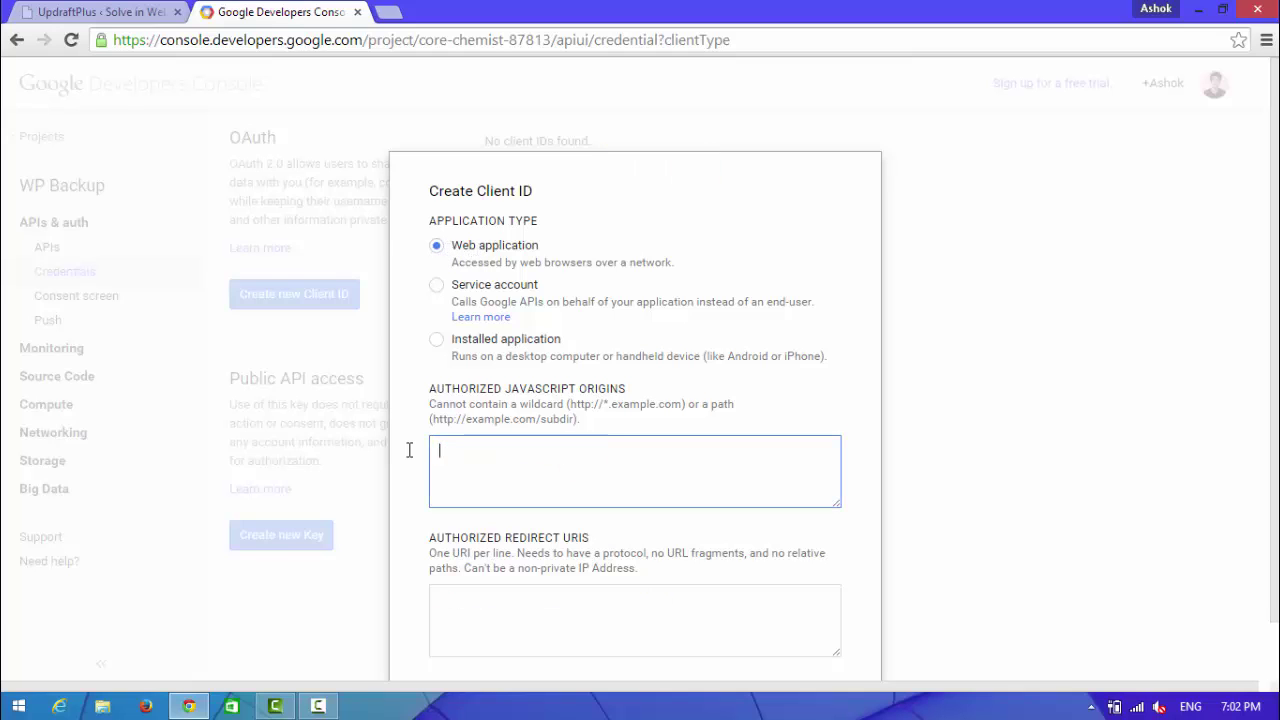
{"action": "left_click", "coordinate": [100, 12]}
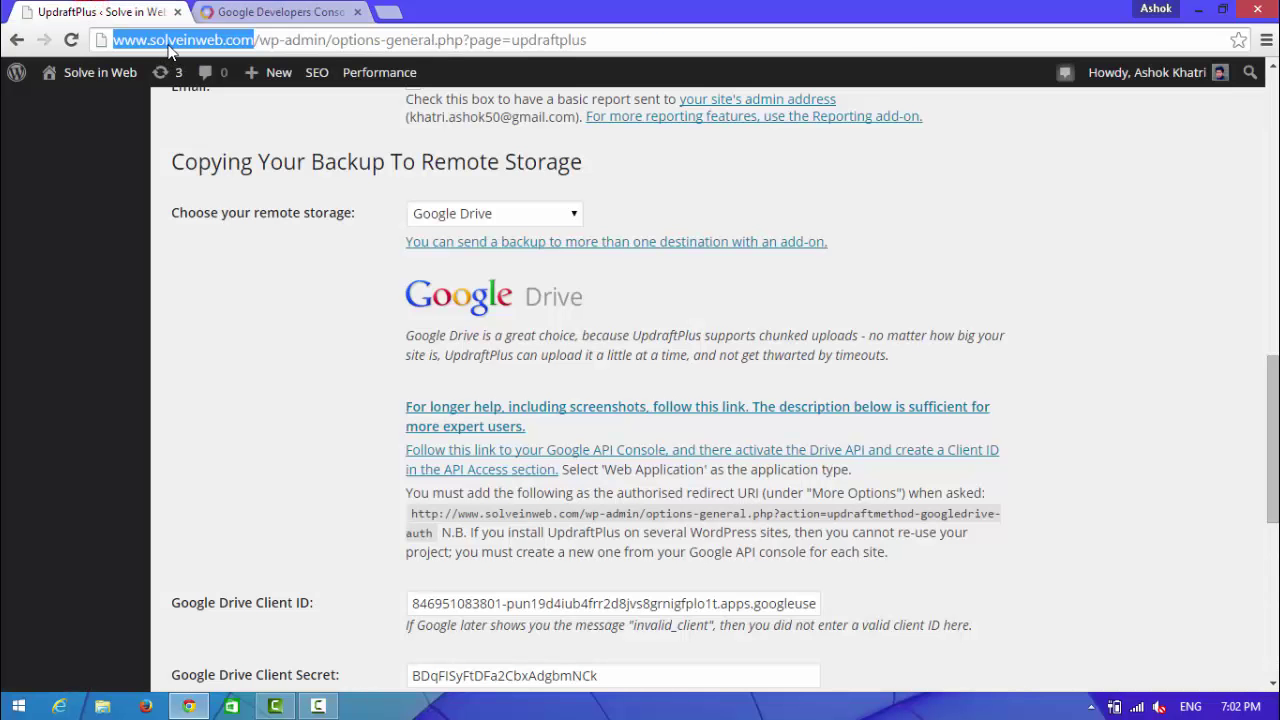
{"action": "right_click", "coordinate": [165, 45]}
{"action": "left_click", "coordinate": [209, 106]}
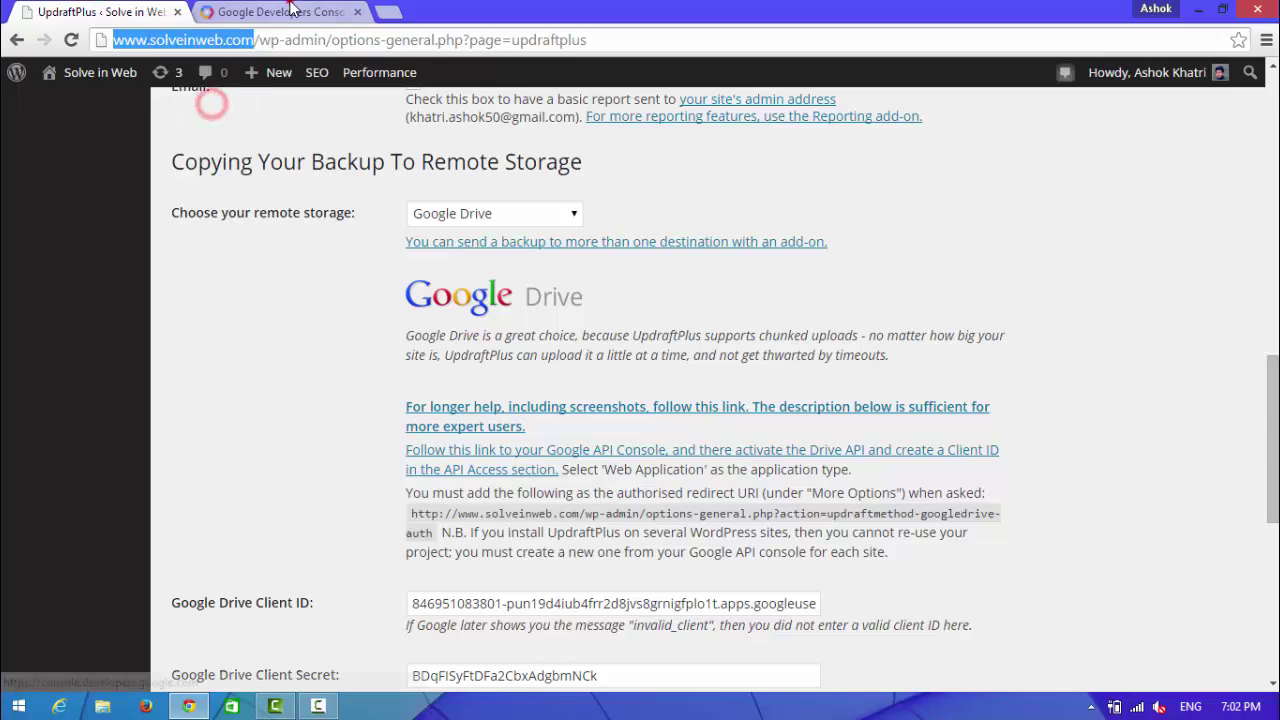
{"action": "left_click", "coordinate": [282, 12]}
{"action": "left_click", "coordinate": [486, 470]}
{"action": "key", "text": "ctrl+v"}
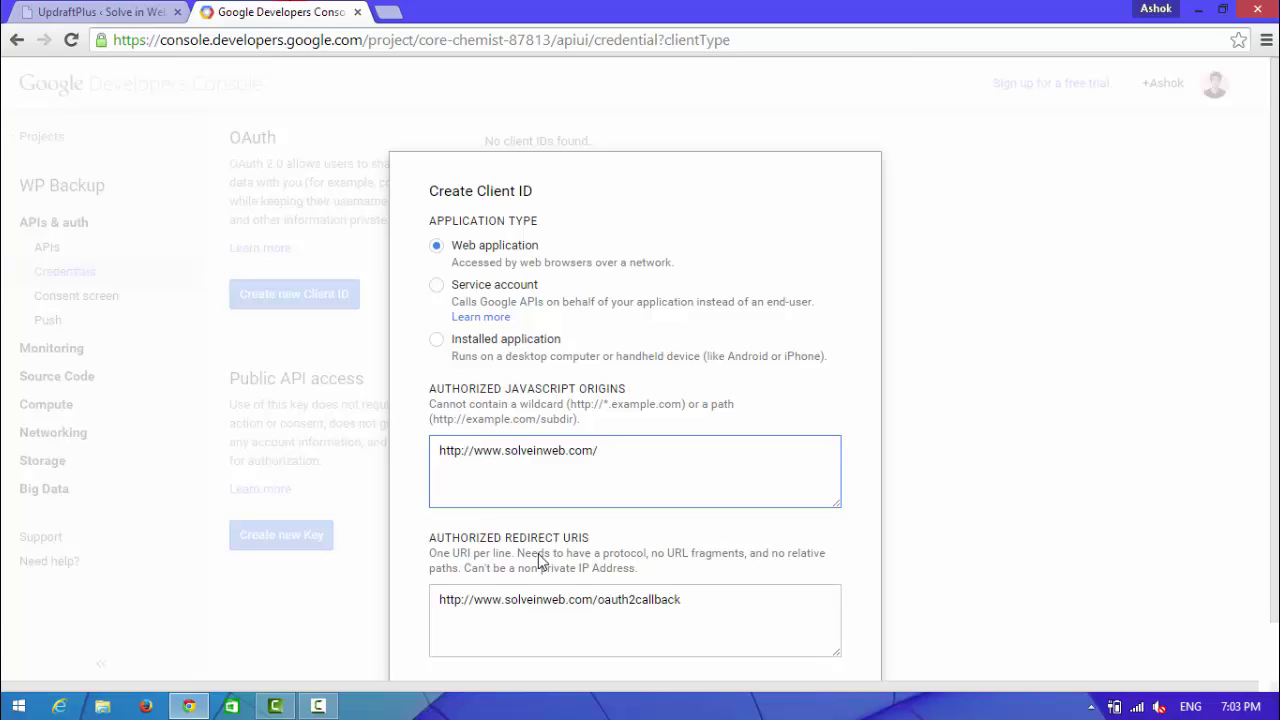
- Replace the redirect URI with UpdraftPlus's Google Drive auth URL copied from WordPress
{"action": "scroll", "coordinate": [655, 584], "scroll_direction": "down", "scroll_amount": 1}
{"action": "left_click_drag", "start_coordinate": [703, 537], "coordinate": [435, 537]}
{"action": "key", "text": "BackSpace"}
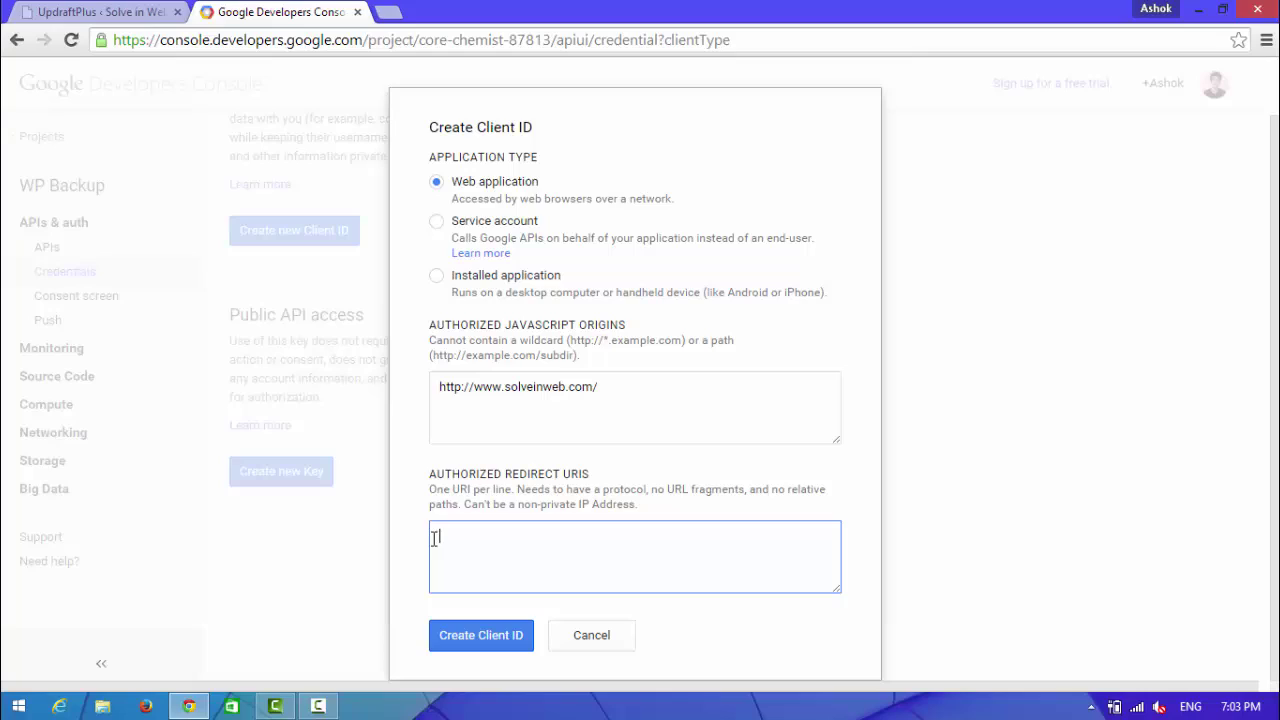
{"action": "left_click", "coordinate": [100, 12]}
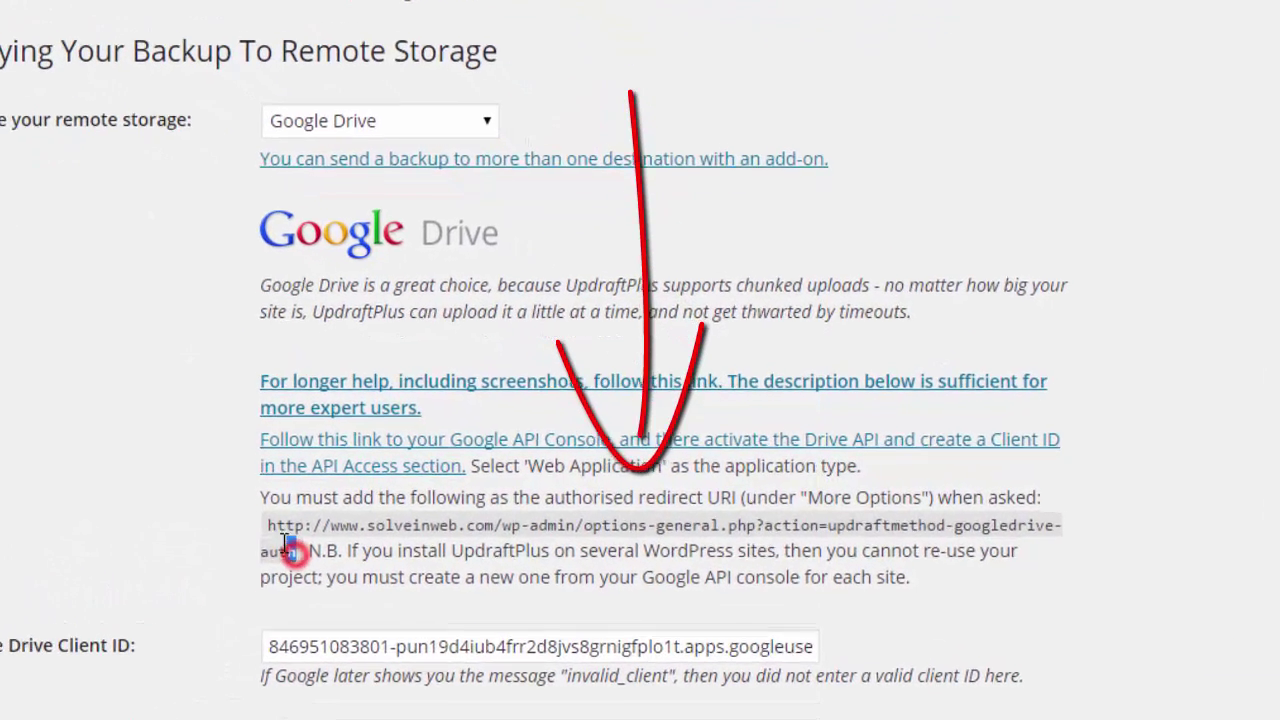
{"action": "left_click_drag", "start_coordinate": [433, 533], "coordinate": [410, 513]}
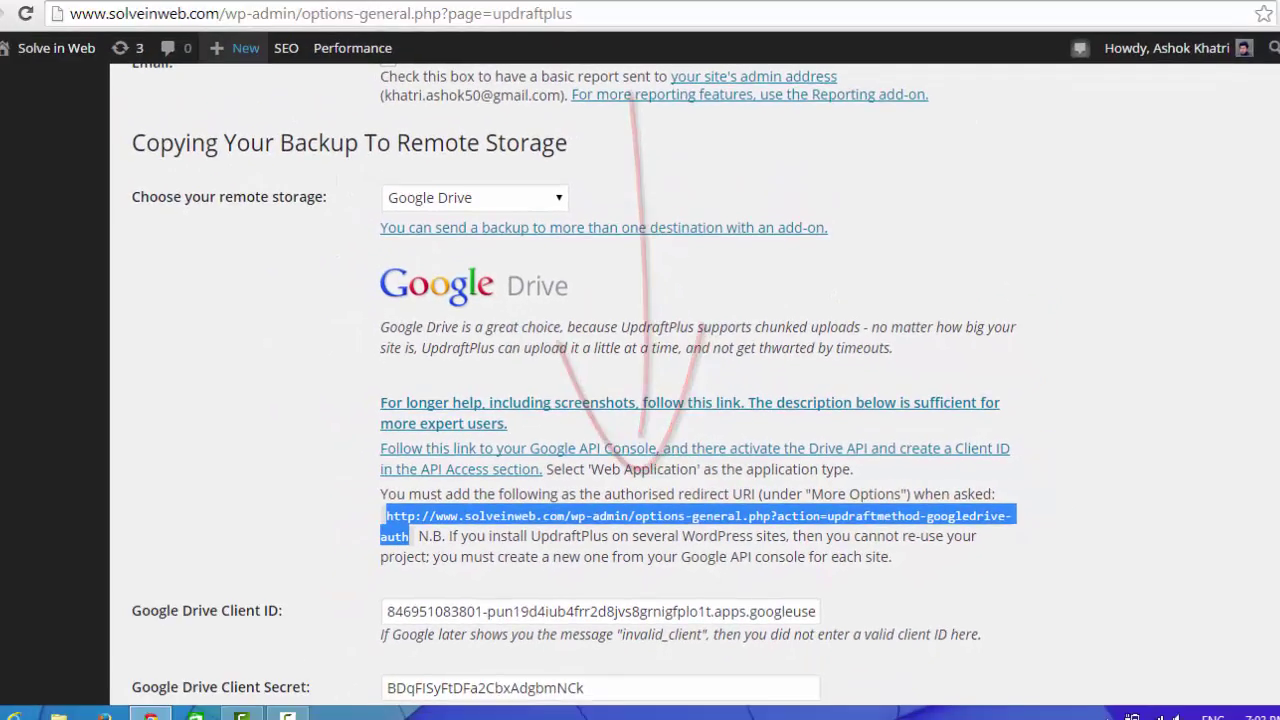
{"action": "left_click", "coordinate": [280, 12]}
{"action": "left_click", "coordinate": [466, 543]}
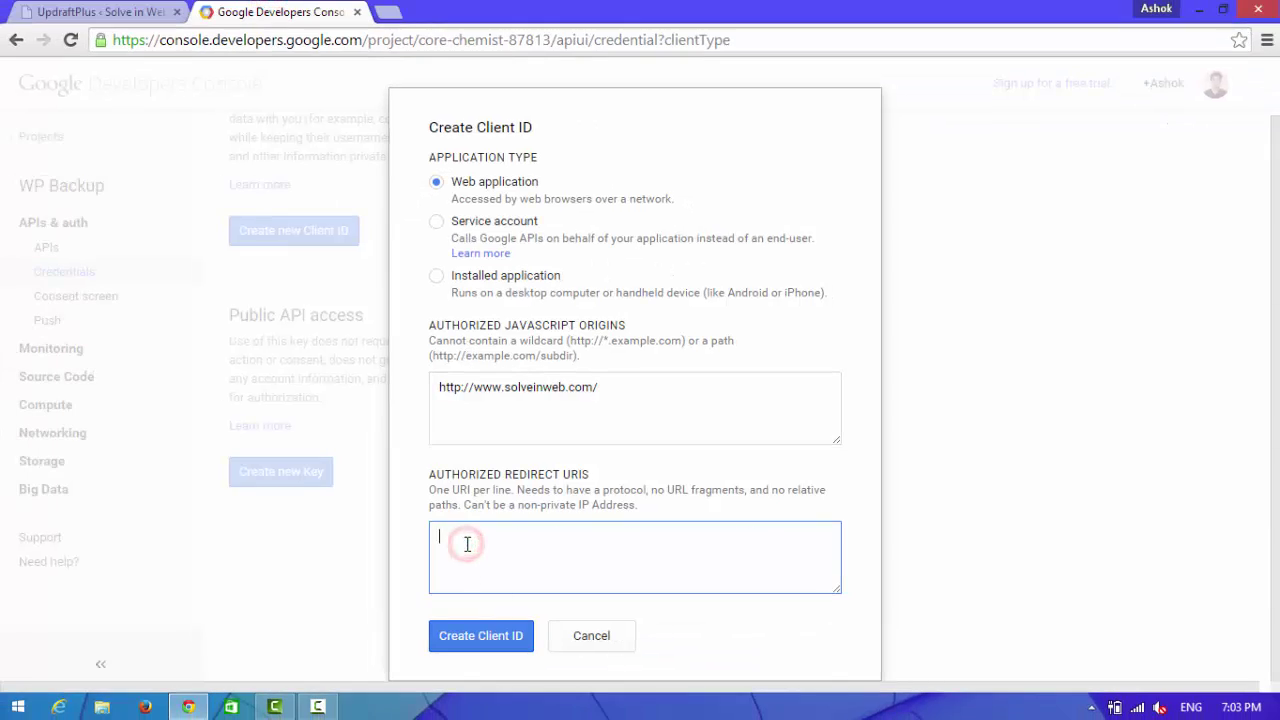
{"action": "key", "text": "ctrl+v"}
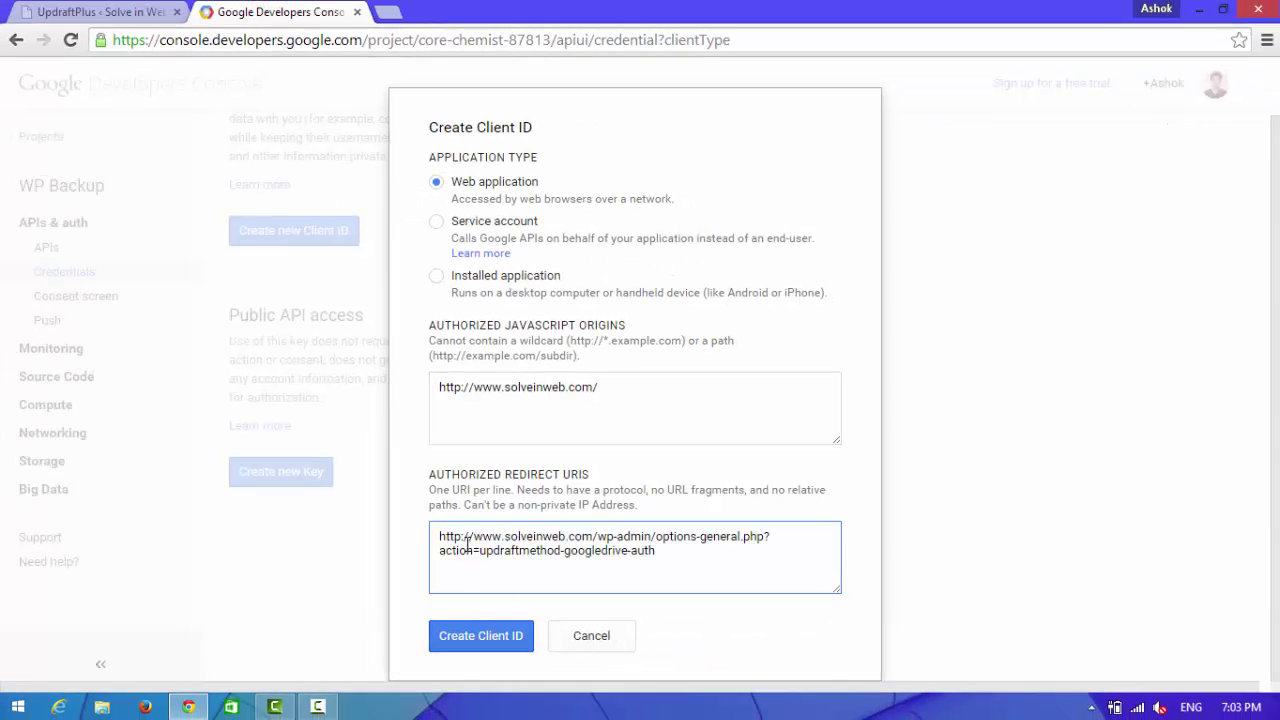
- Create the web application client ID and select the generated Client ID value
{"action": "left_click", "coordinate": [477, 642]}
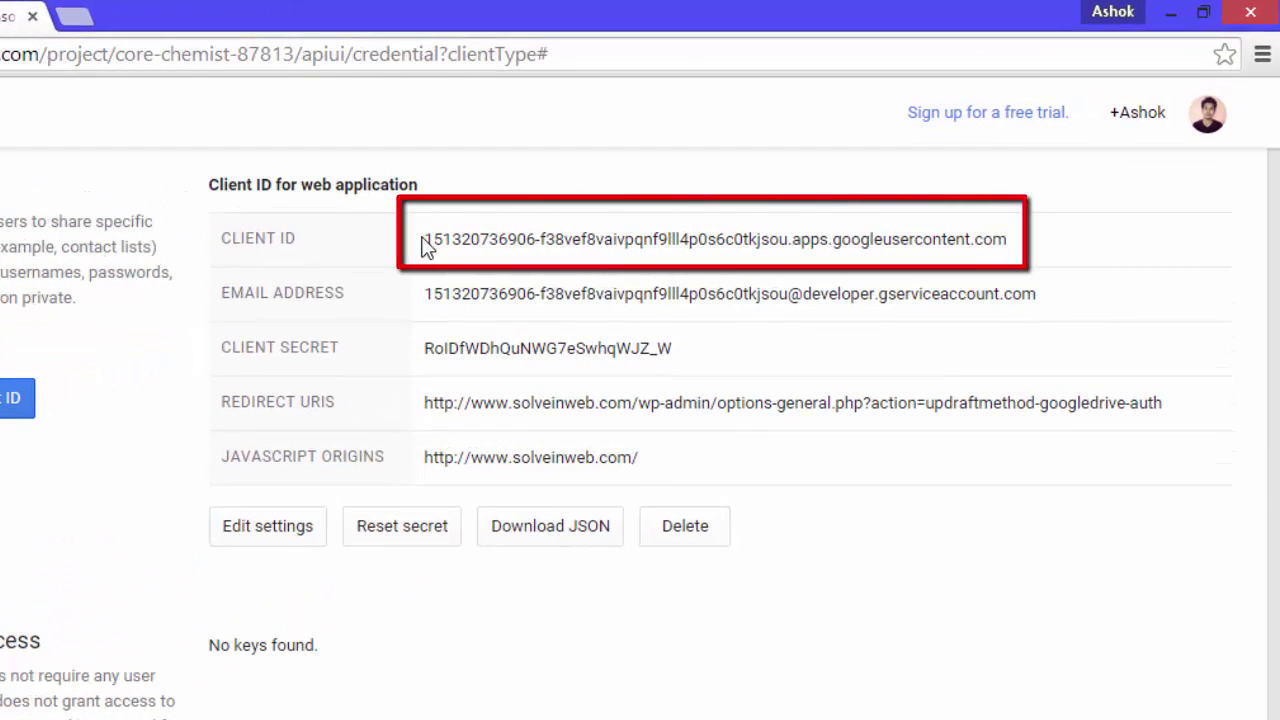
{"action": "left_click_drag", "start_coordinate": [426, 240], "coordinate": [1013, 240]}
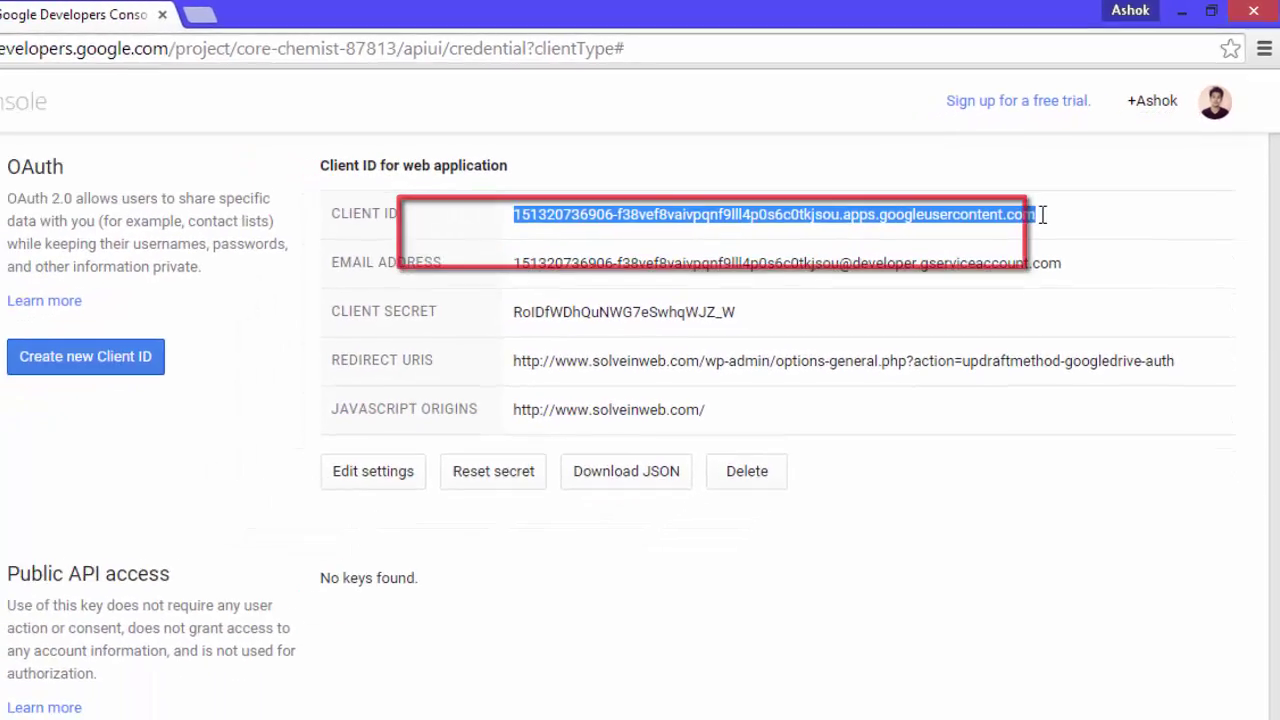
- Copy the new client ID from the Developers Console into UpdraftPlus's Google Drive Client ID field
{"action": "right_click", "coordinate": [980, 236]}
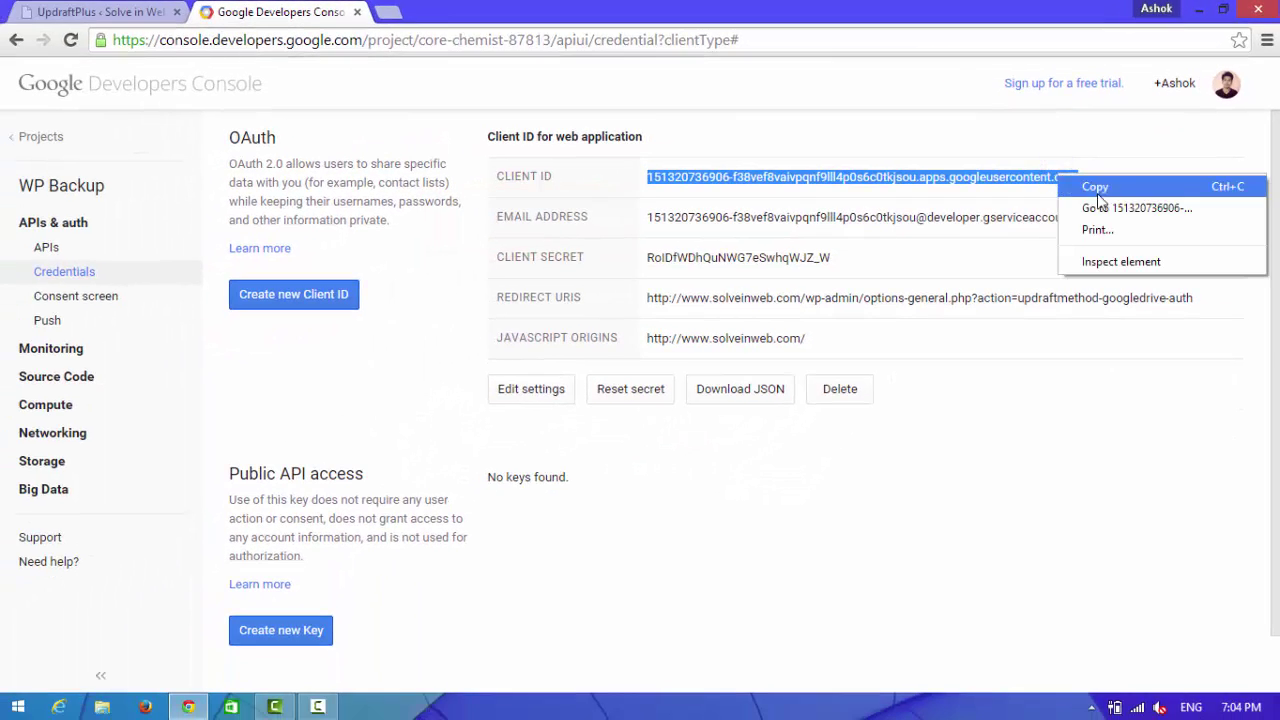
{"action": "left_click", "coordinate": [1095, 188]}
{"action": "left_click", "coordinate": [140, 11]}
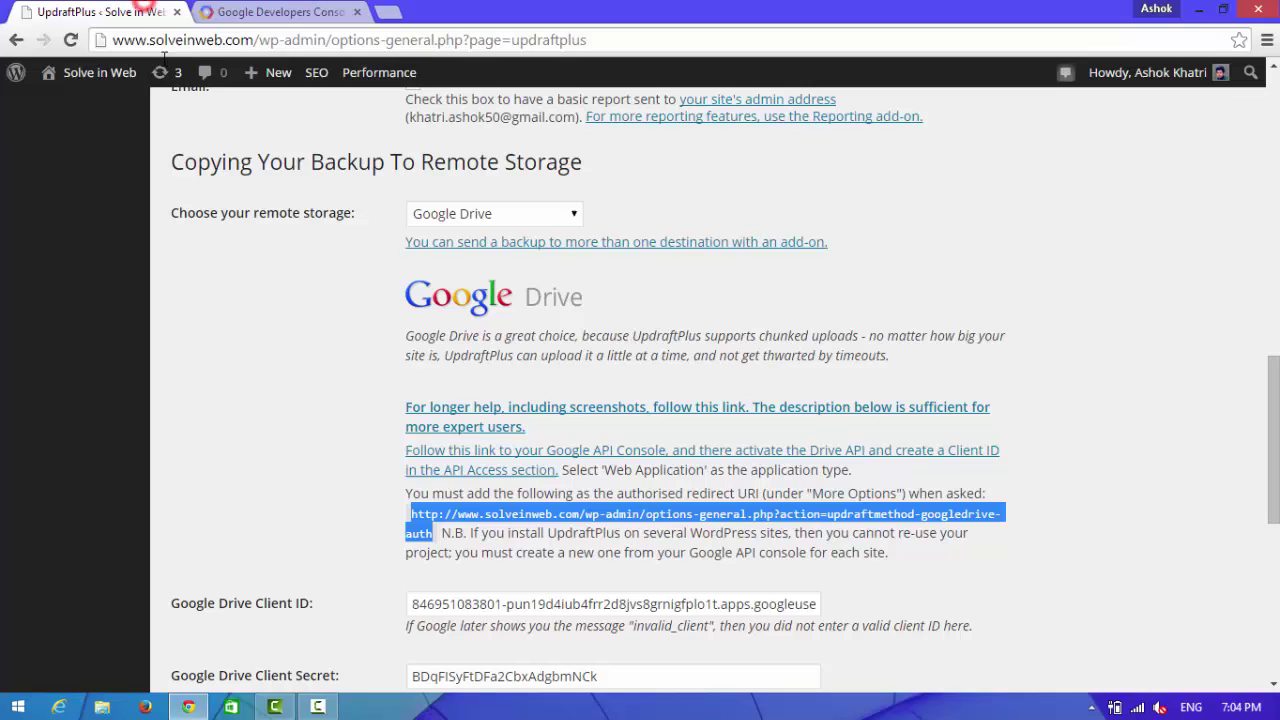
{"action": "scroll", "coordinate": [778, 360], "scroll_direction": "down", "scroll_amount": 3}
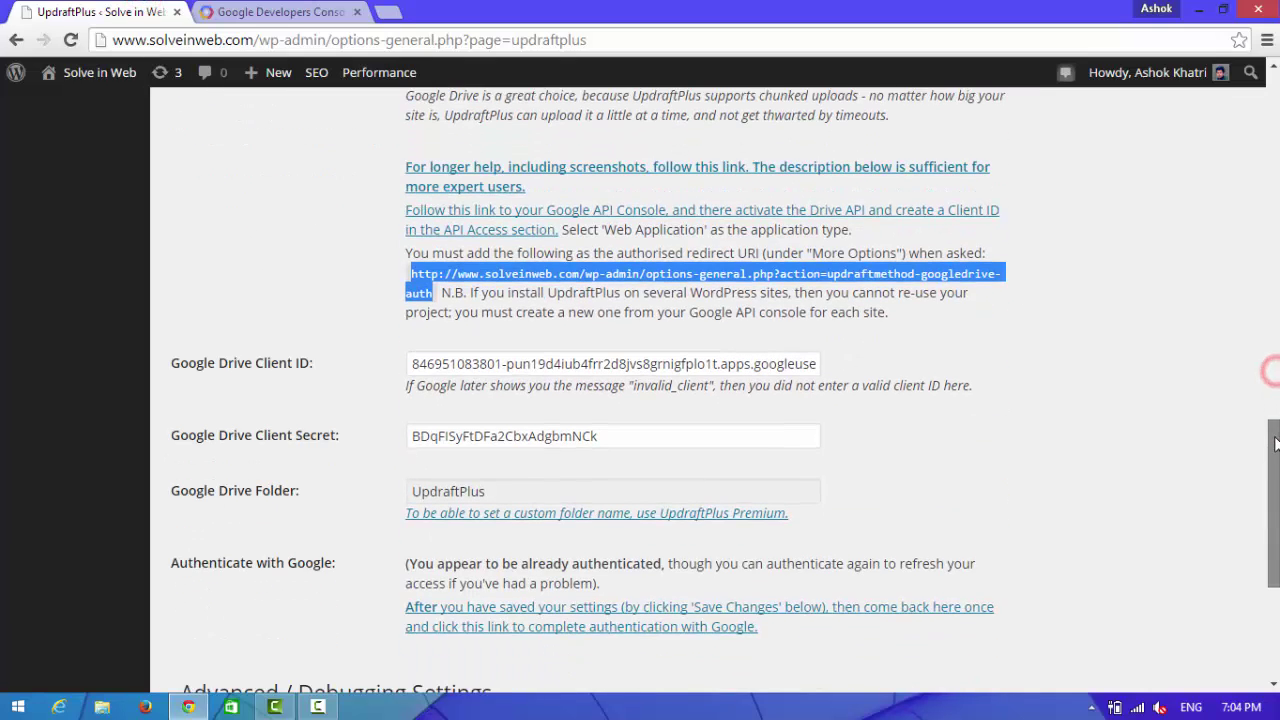
{"action": "left_click", "coordinate": [778, 360]}
{"action": "key", "text": "ctrl+a"}
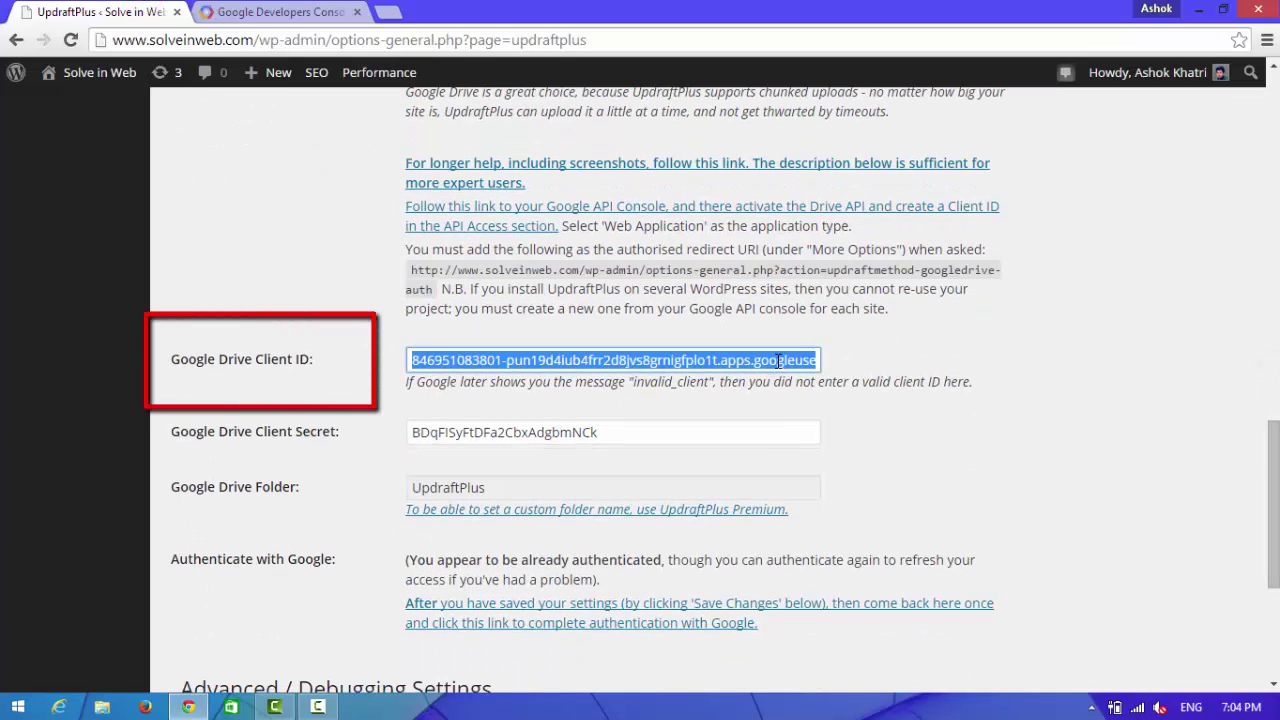
{"action": "key", "text": "BackSpace"}
{"action": "key", "text": "ctrl+v"}
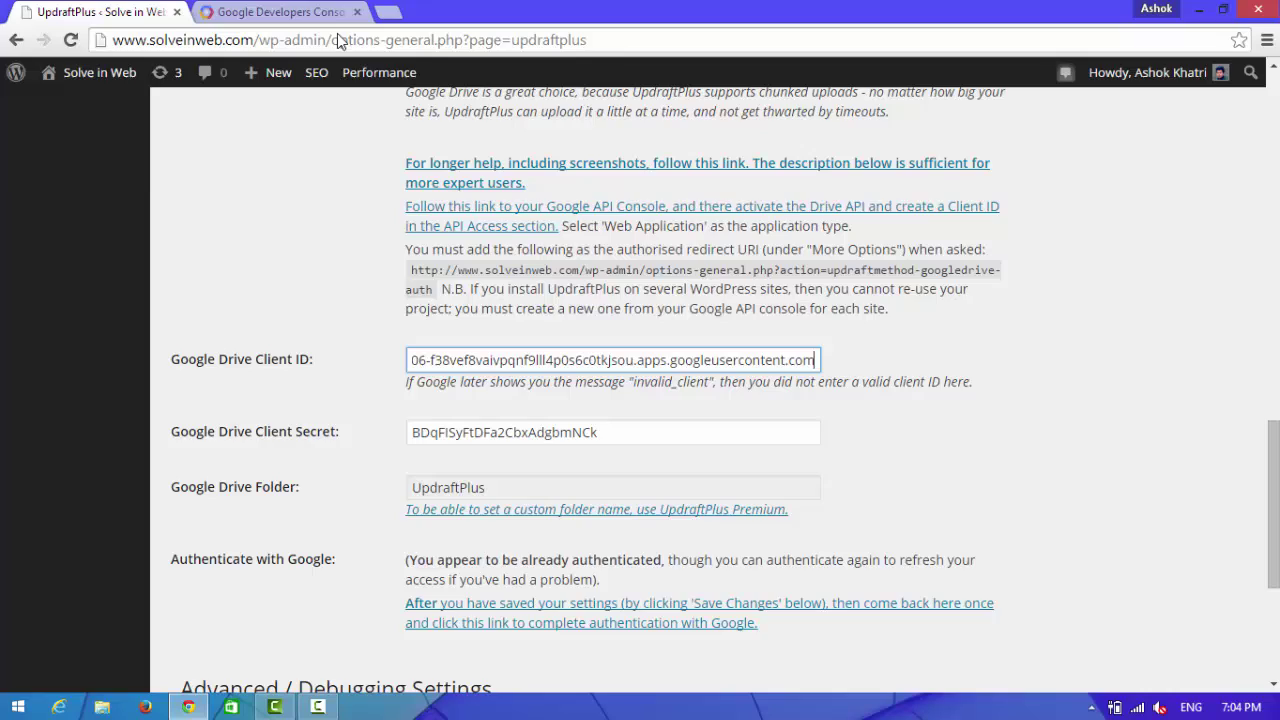
- Replace the old UpdraftPlus Client Secret with the new secret from the Developers Console
{"action": "left_click", "coordinate": [290, 12]}
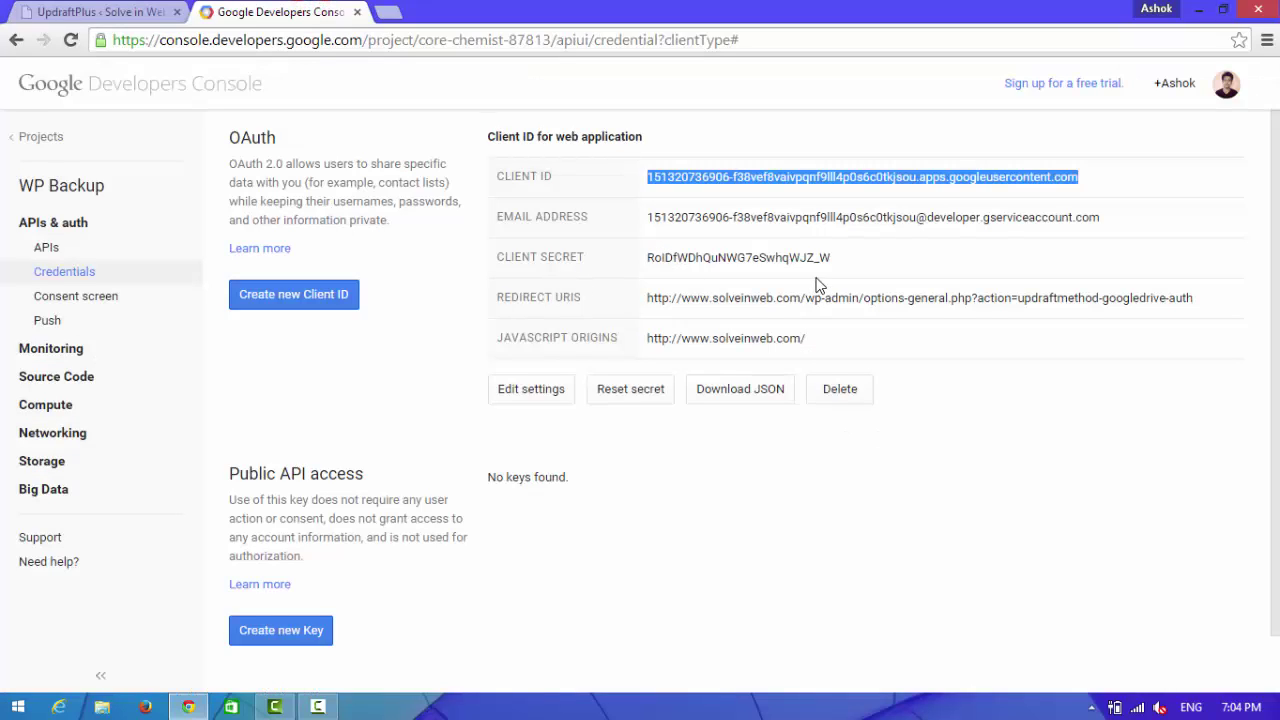
{"action": "left_click_drag", "start_coordinate": [833, 257], "coordinate": [646, 255]}
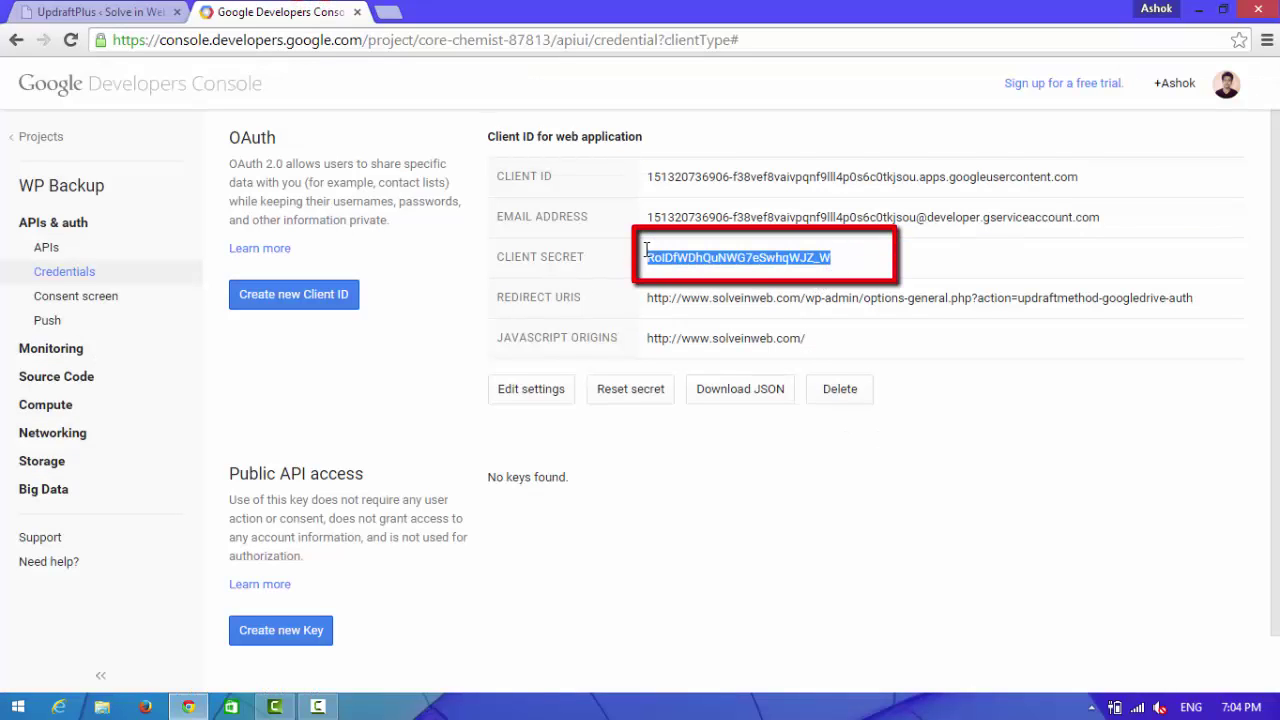
{"action": "left_click", "coordinate": [135, 10]}
{"action": "left_click_drag", "start_coordinate": [603, 432], "coordinate": [368, 413]}
{"action": "key", "text": "BackSpace"}
{"action": "key", "text": "ctrl+v"}
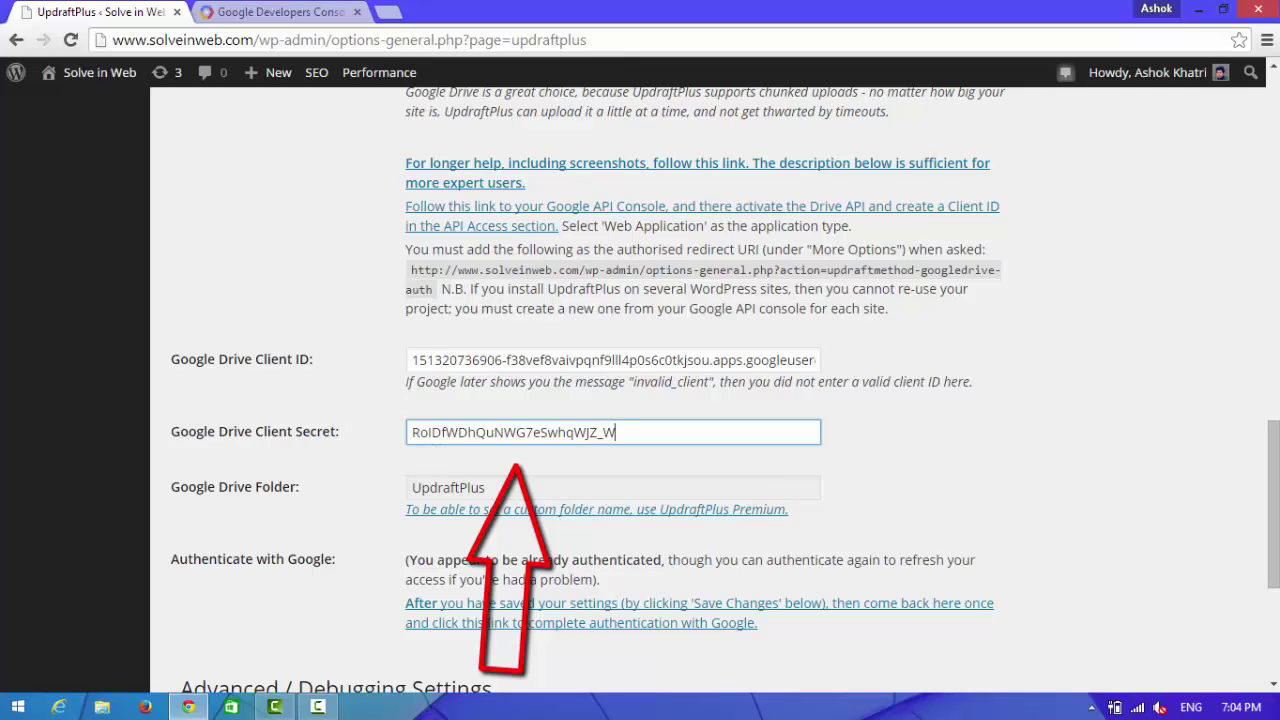
{"action": "scroll", "coordinate": [1262, 455], "scroll_direction": "down", "scroll_amount": 2}
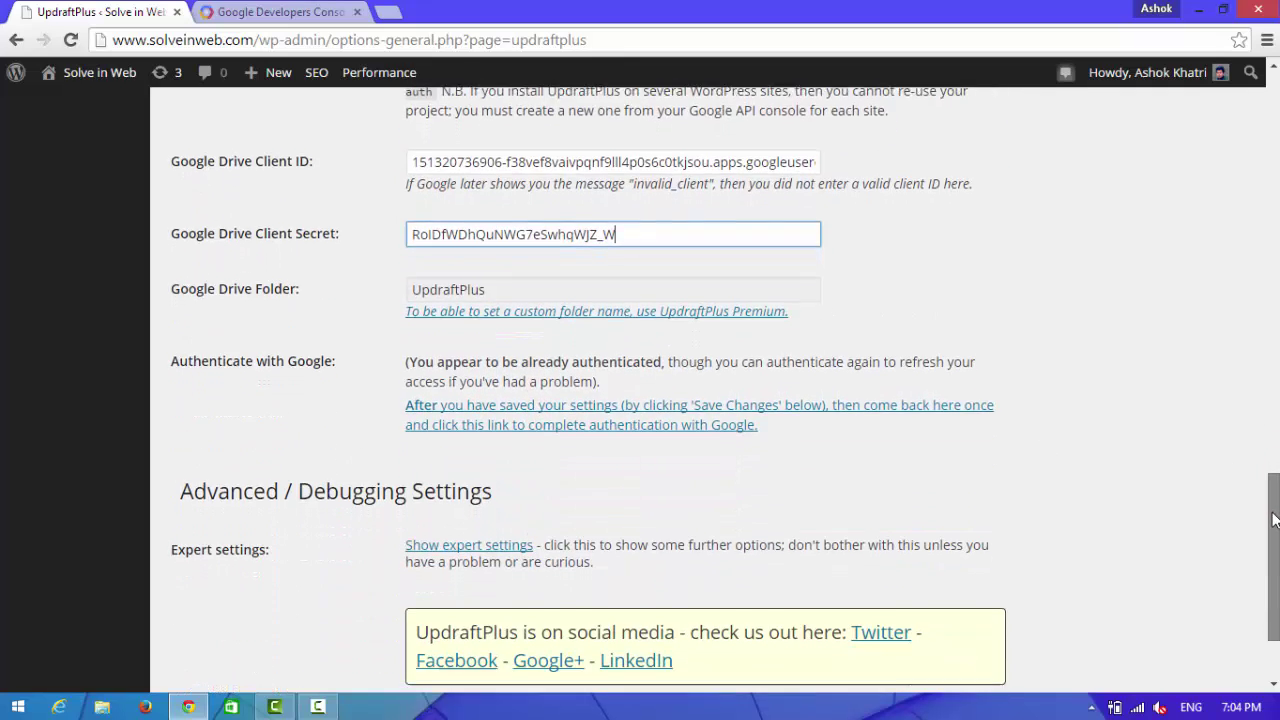
{"action": "left_click_drag", "start_coordinate": [1273, 518], "coordinate": [1273, 556]}
- Save the UpdraftPlus settings and grant WP Backup access to the Google Drive account
{"action": "left_click", "coordinate": [472, 605]}
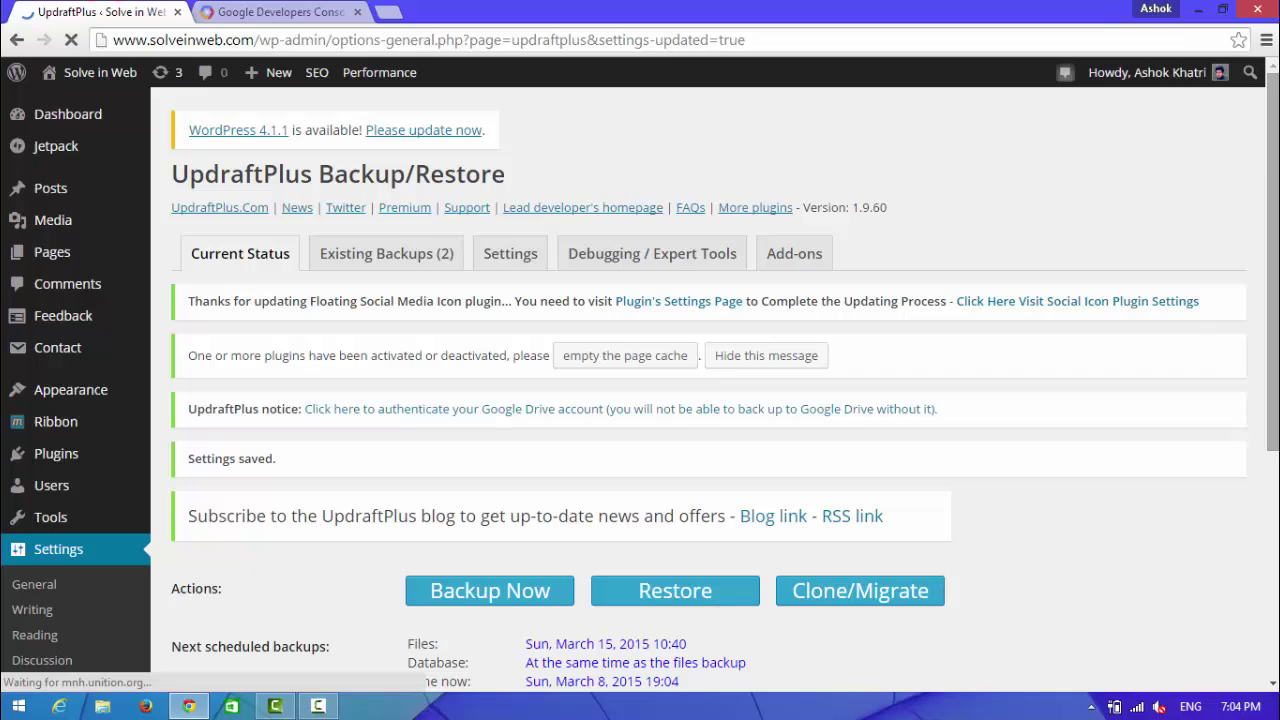
{"action": "scroll", "coordinate": [590, 268], "scroll_direction": "down", "scroll_amount": 1}
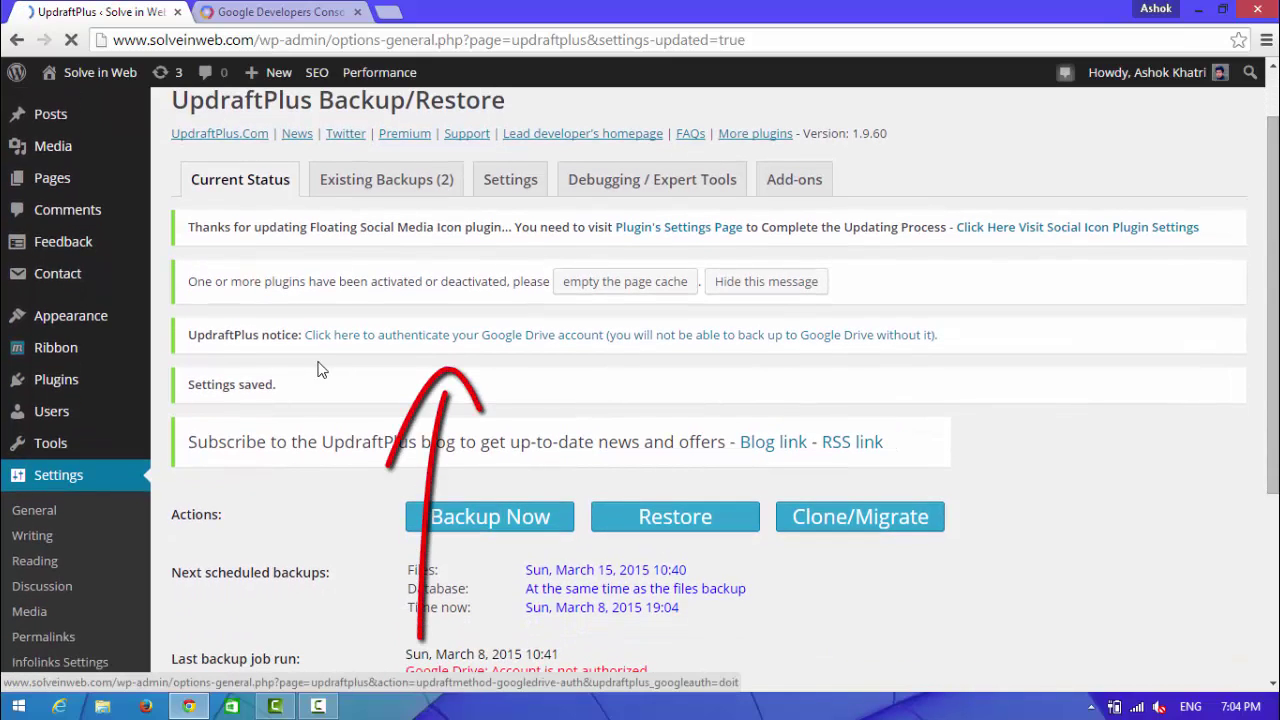
{"action": "left_click", "coordinate": [476, 343]}
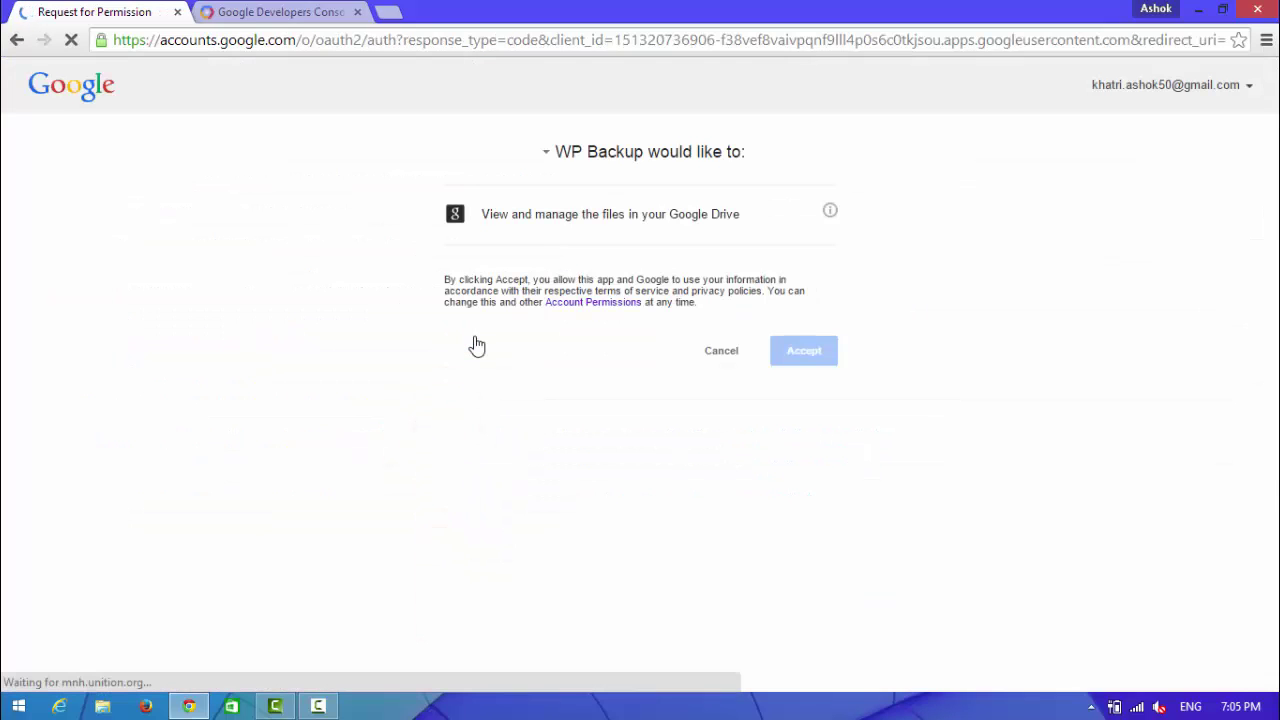
{"action": "left_click", "coordinate": [813, 356]}
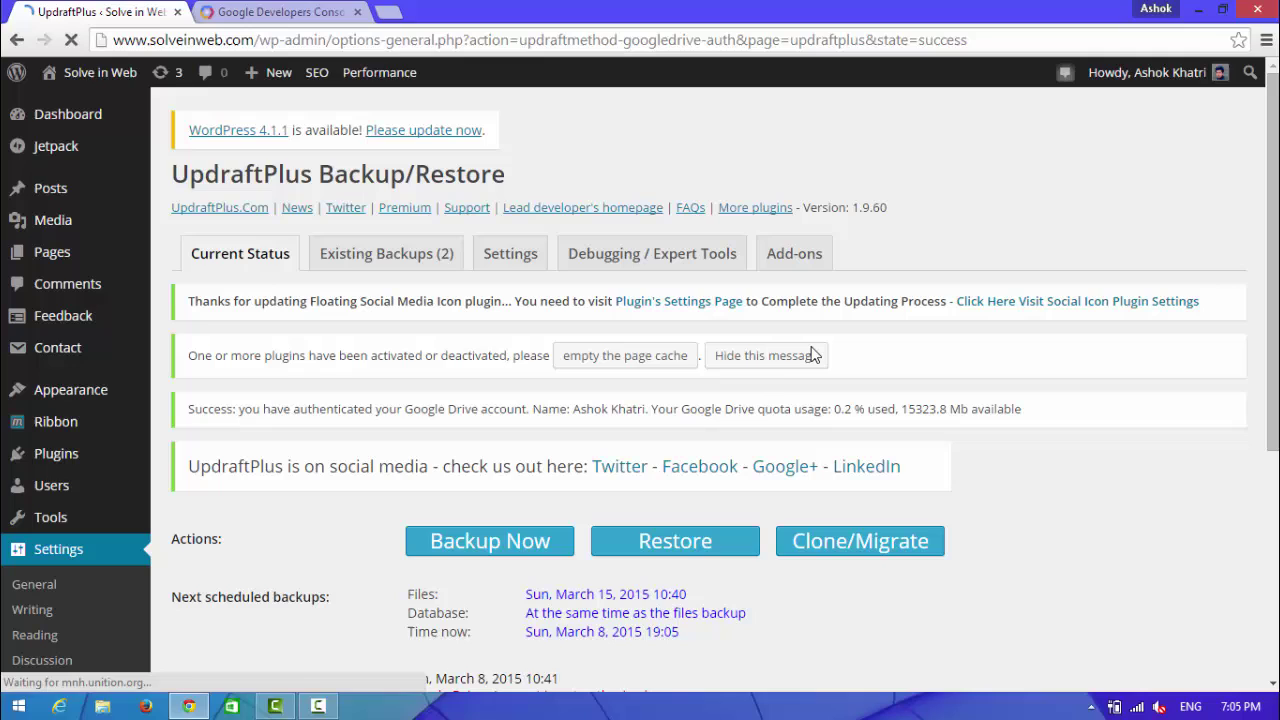
- Review the Google Drive success message and scroll down to the page cache notice
{"action": "left_click_drag", "start_coordinate": [187, 413], "coordinate": [1038, 411]}
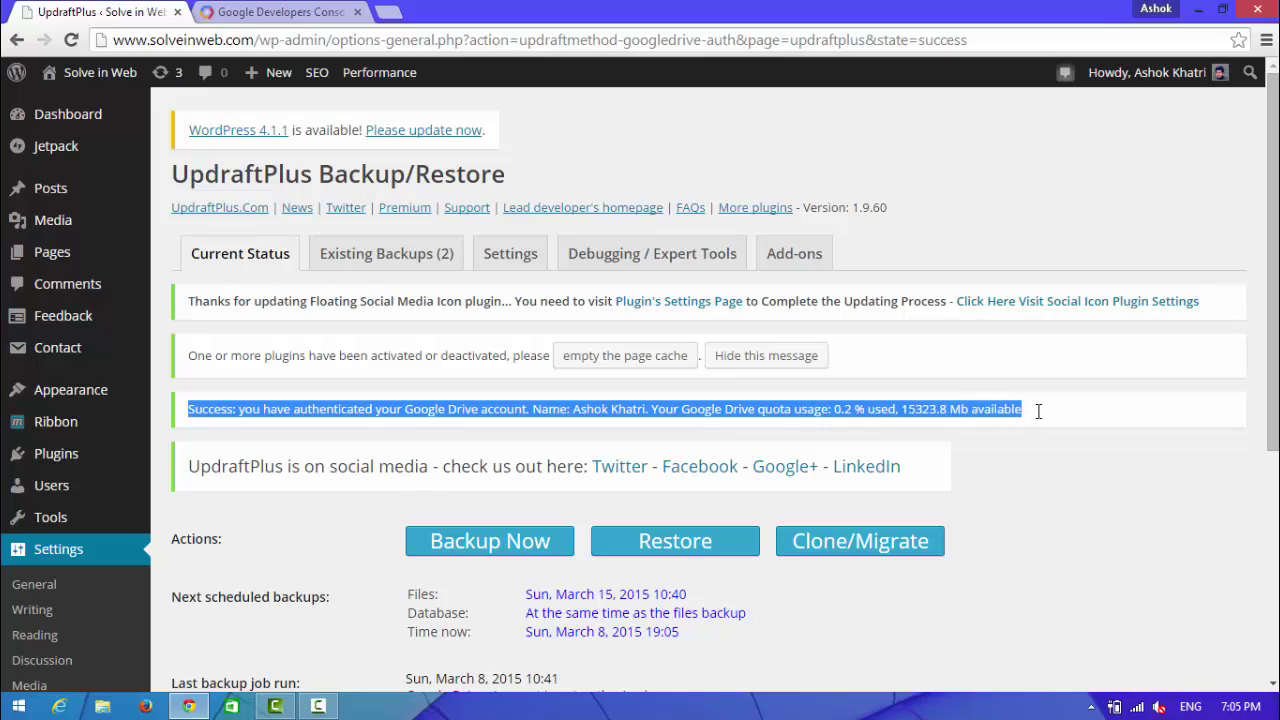
{"action": "left_click", "coordinate": [1018, 487]}
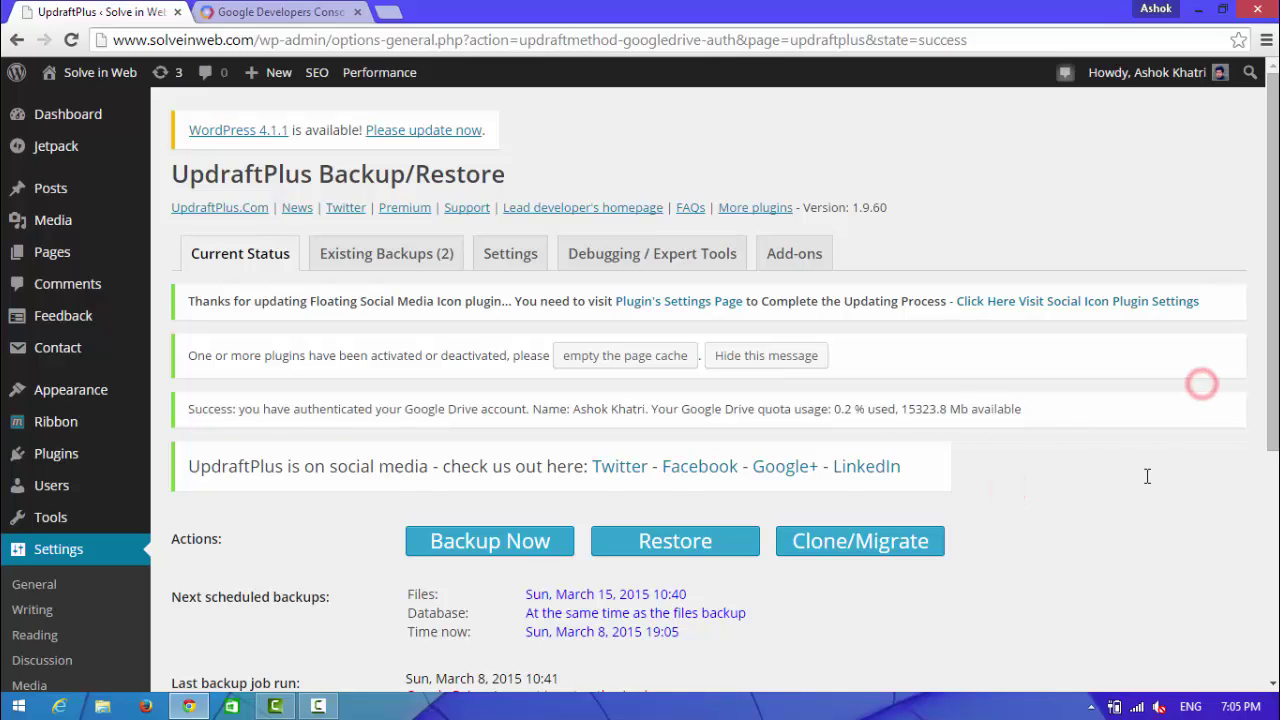
{"action": "left_click_drag", "start_coordinate": [1270, 266], "coordinate": [1268, 348]}
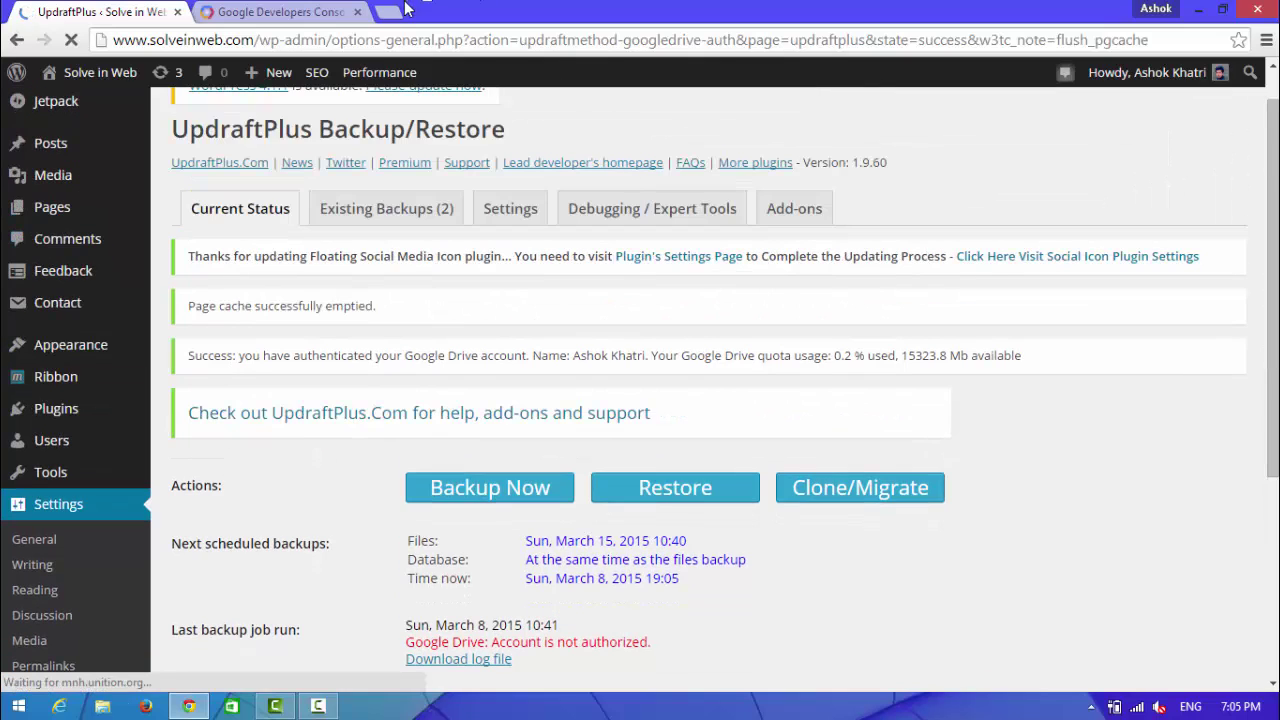
- Load google.com/drive in a new tab, go to My Drive, then return to UpdraftPlus
{"action": "left_click", "coordinate": [388, 12]}
{"action": "type", "text": "go"}
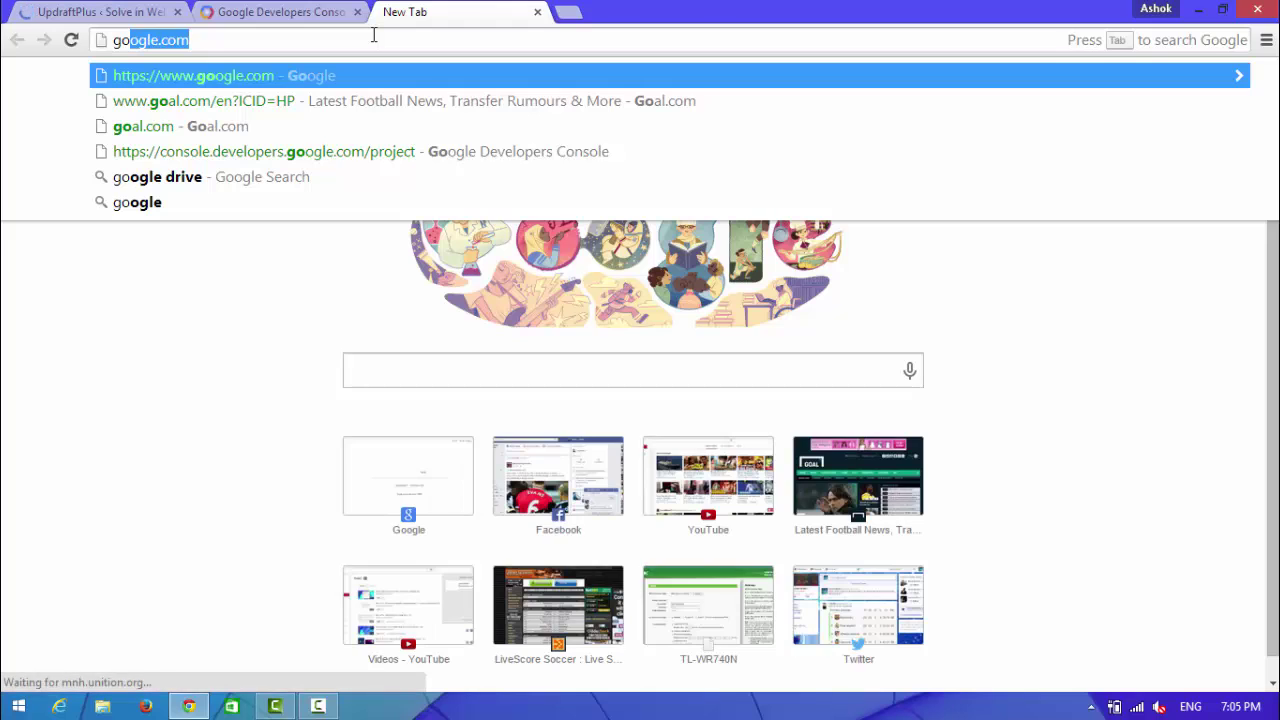
{"action": "key", "text": "End"}
{"action": "type", "text": "/dr"}
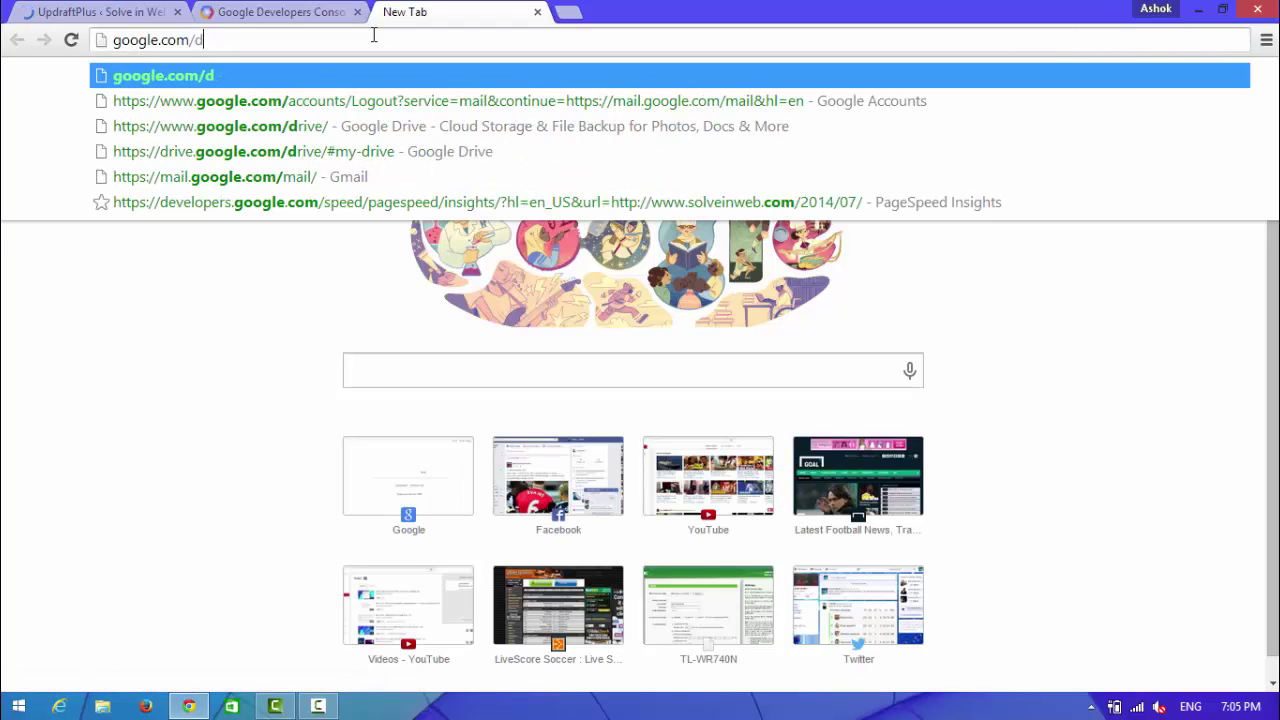
{"action": "left_click", "coordinate": [277, 104]}
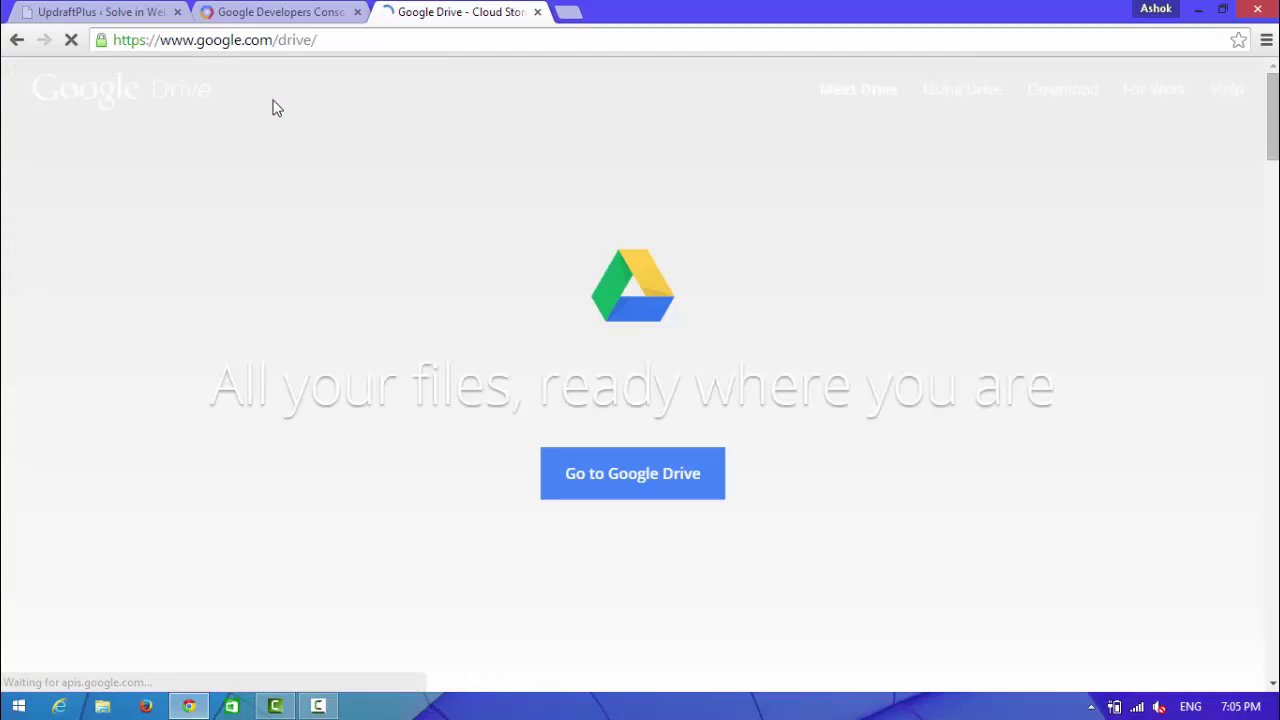
{"action": "left_click", "coordinate": [615, 478]}
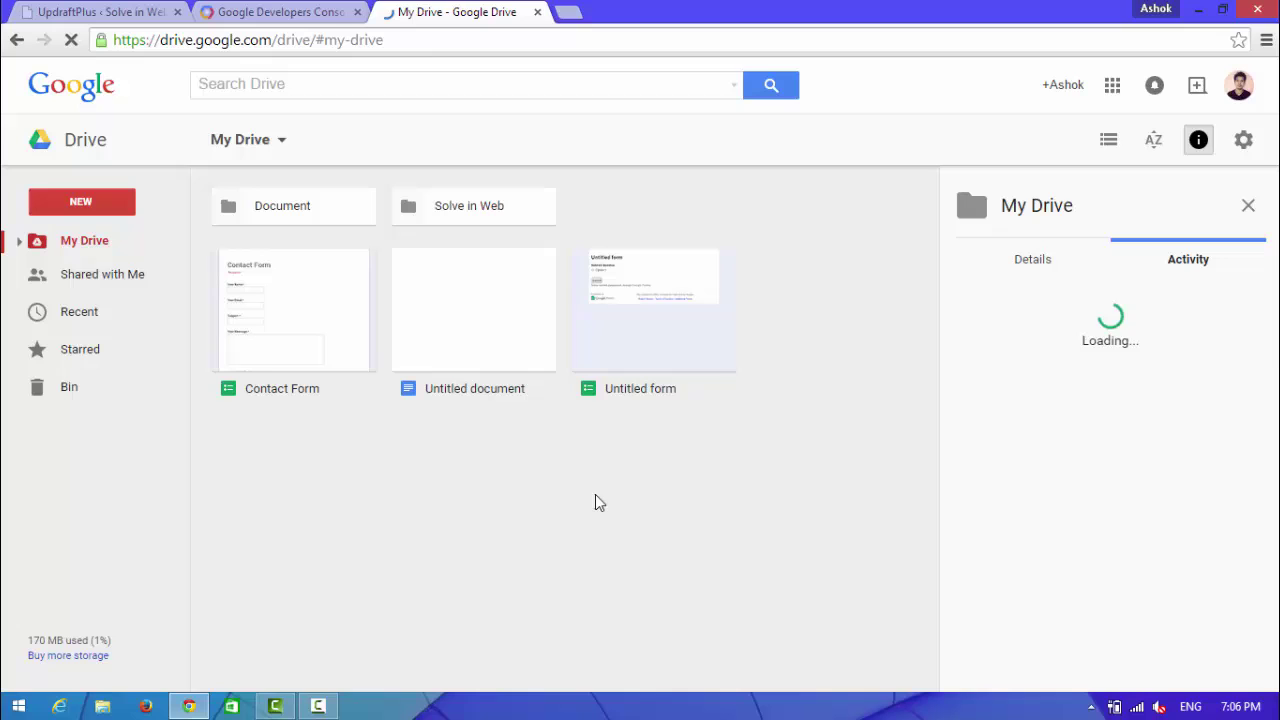
{"action": "left_click", "coordinate": [60, 12]}
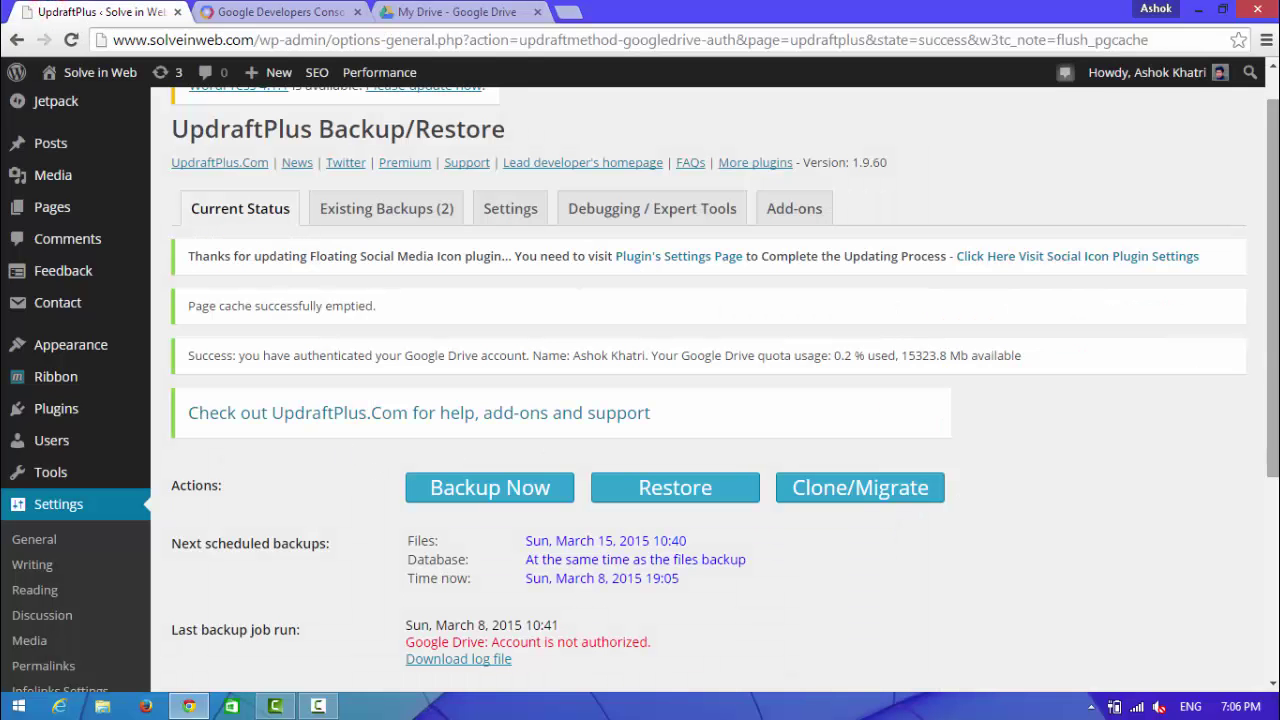
- Start a one-time Backup Now and follow its progress down the page until complete
{"action": "left_click_drag", "start_coordinate": [1274, 297], "coordinate": [1274, 369]}
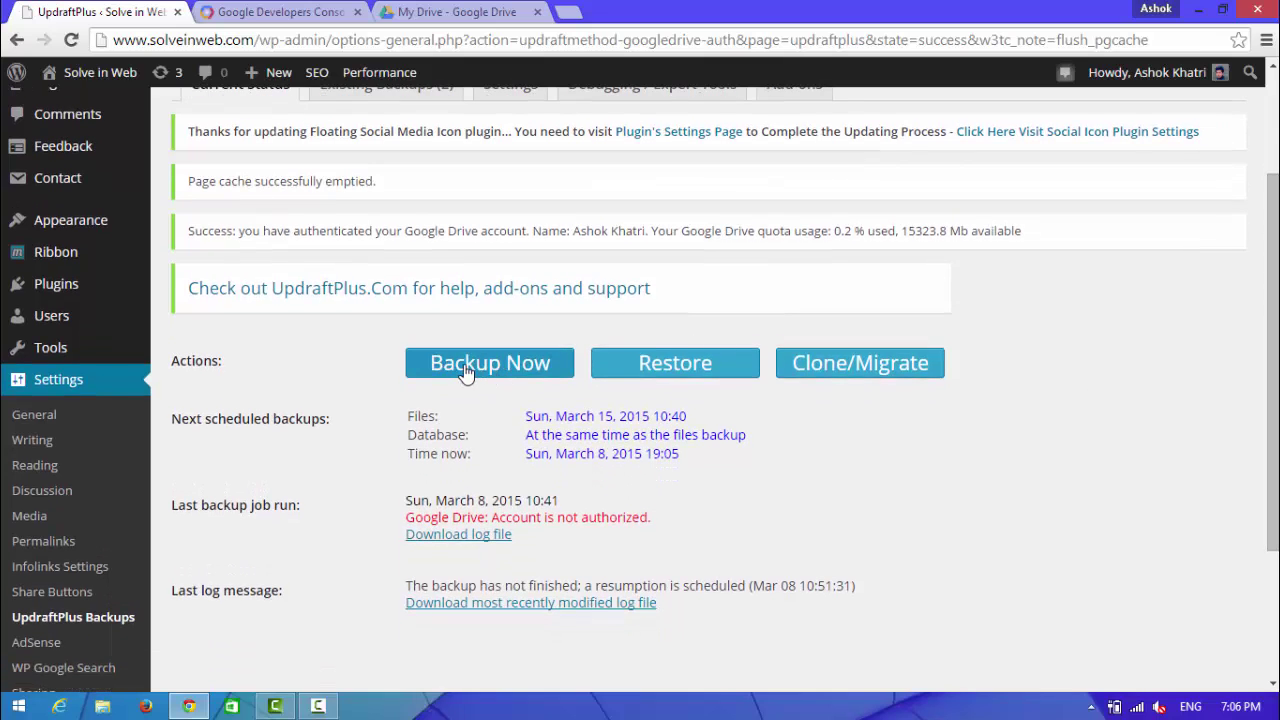
{"action": "left_click", "coordinate": [502, 369]}
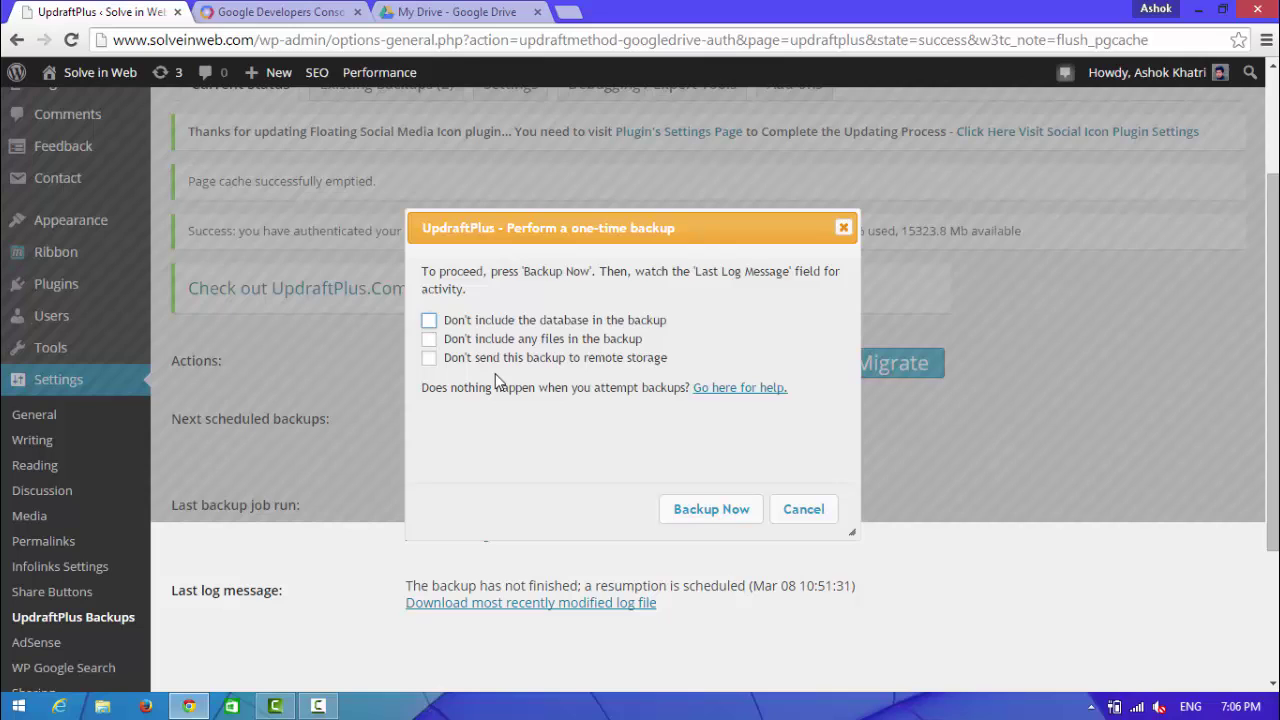
{"action": "left_click", "coordinate": [737, 511]}
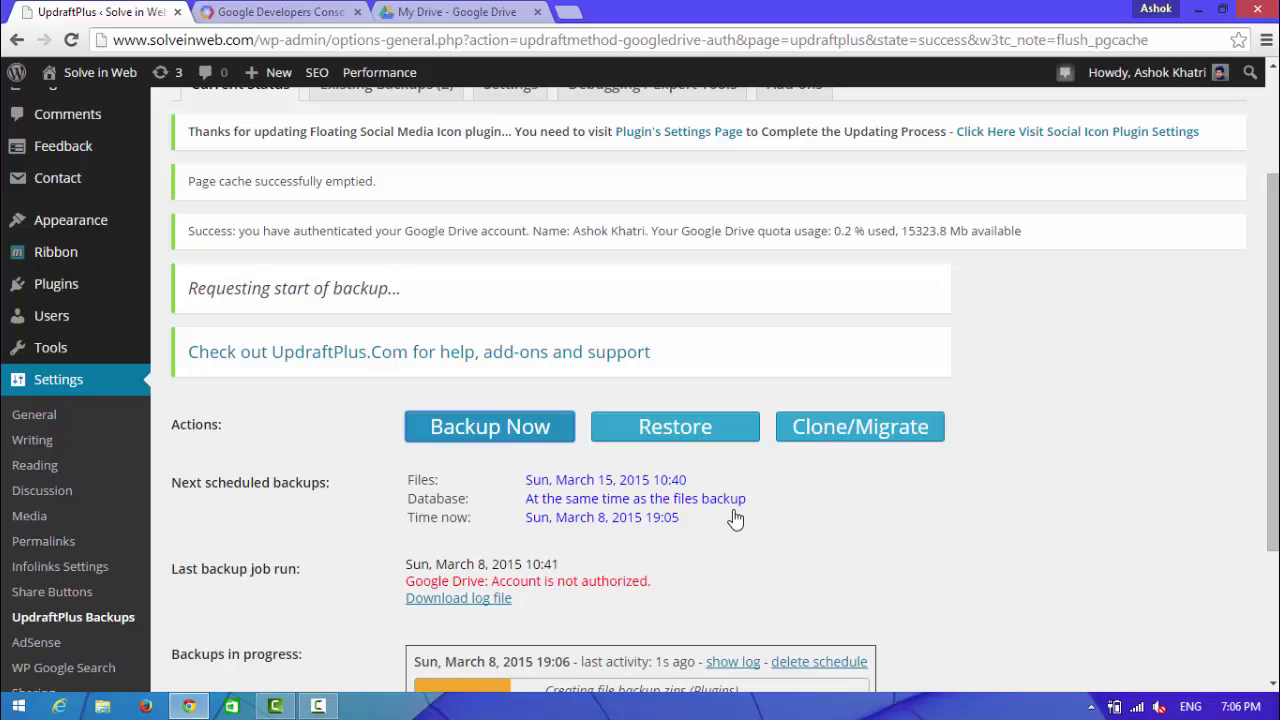
{"action": "scroll", "coordinate": [1184, 465], "scroll_direction": "down", "scroll_amount": 3}
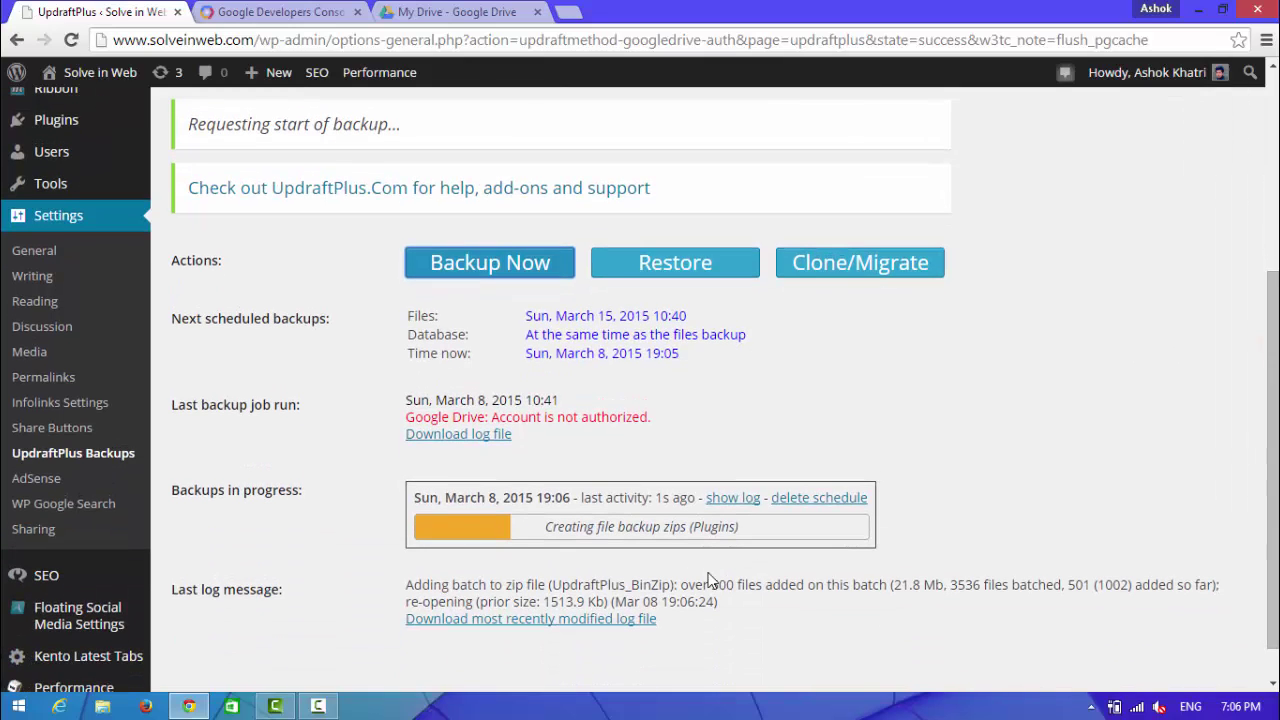
{"action": "scroll", "coordinate": [1032, 480], "scroll_direction": "down", "scroll_amount": 1}
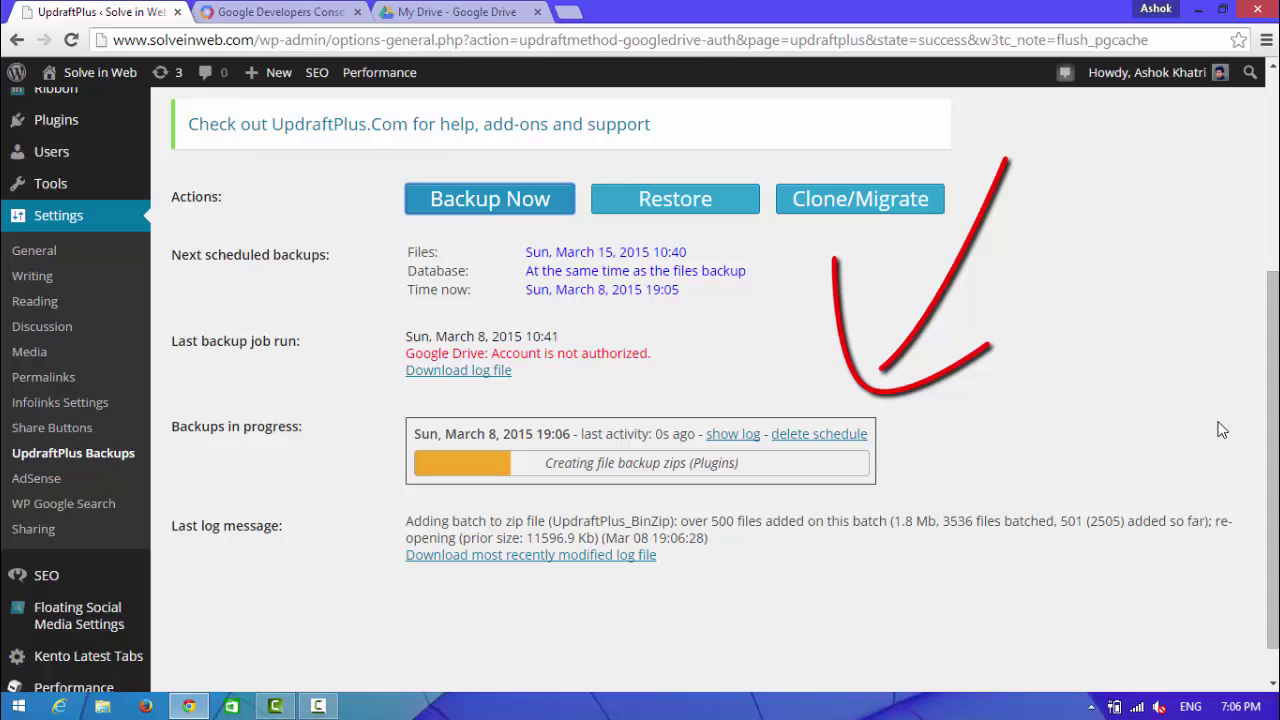
{"action": "scroll", "coordinate": [1222, 430], "scroll_direction": "down", "scroll_amount": 1}
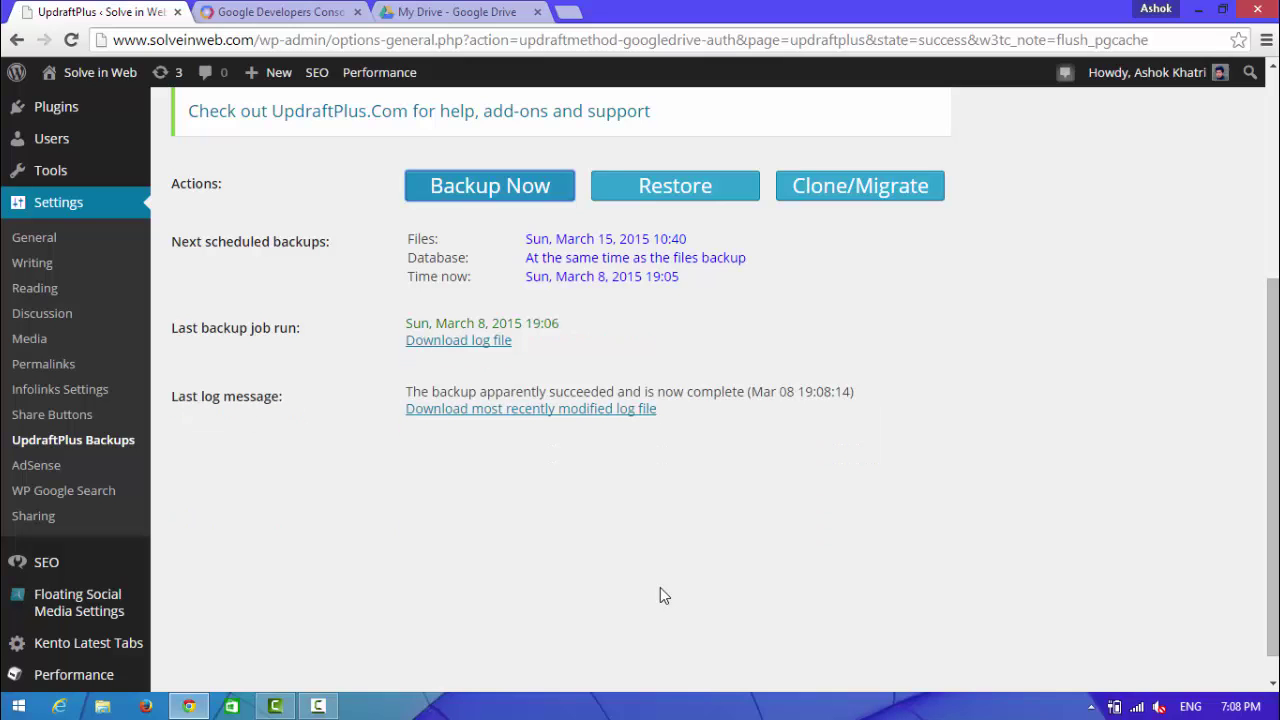
{"action": "left_click_drag", "start_coordinate": [1272, 432], "coordinate": [1236, 300]}
- Reload Drive and open the UpdraftPlus folder to check the five backup_2015-03-08 files
{"action": "left_click", "coordinate": [458, 11]}
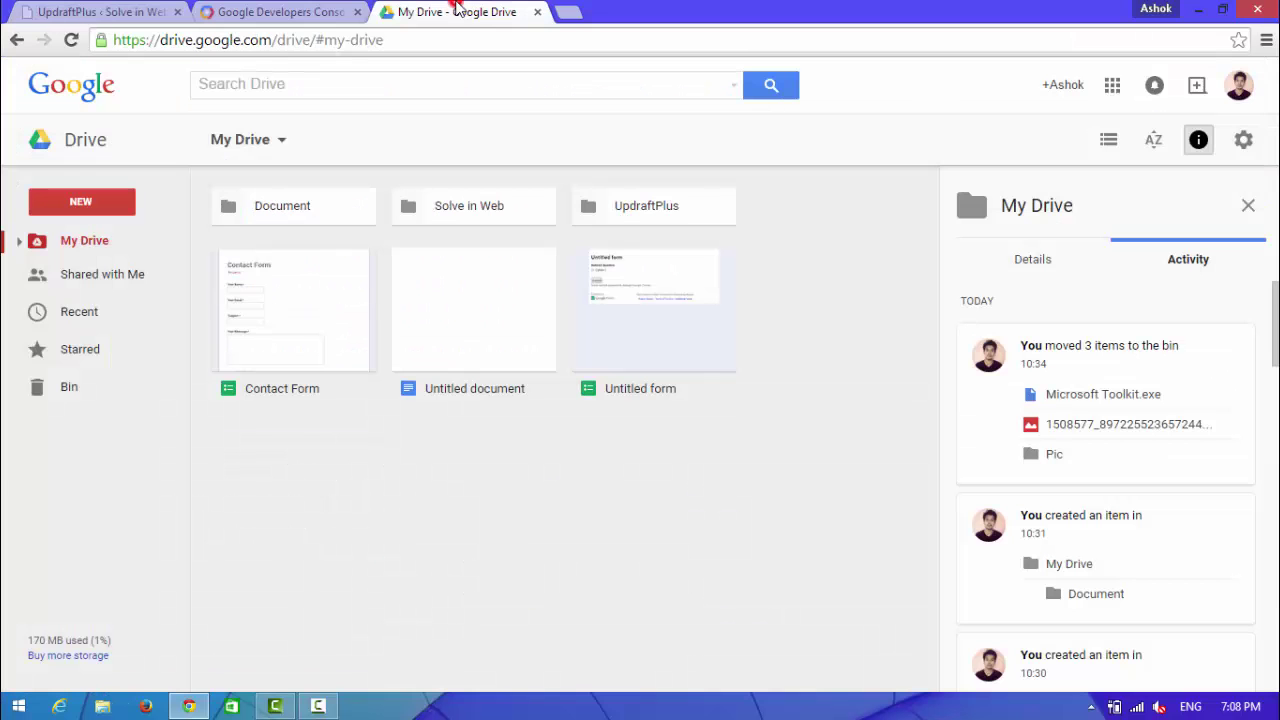
{"action": "left_click", "coordinate": [71, 40]}
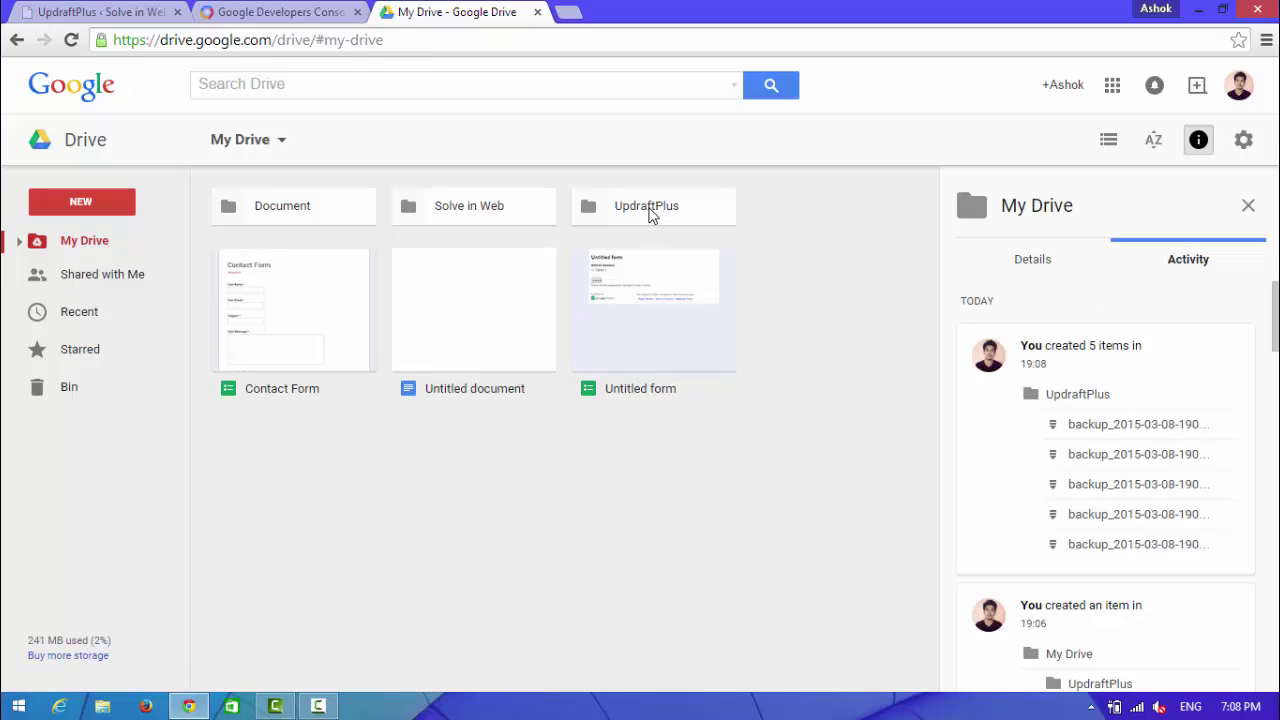
{"action": "left_click", "coordinate": [634, 211]}
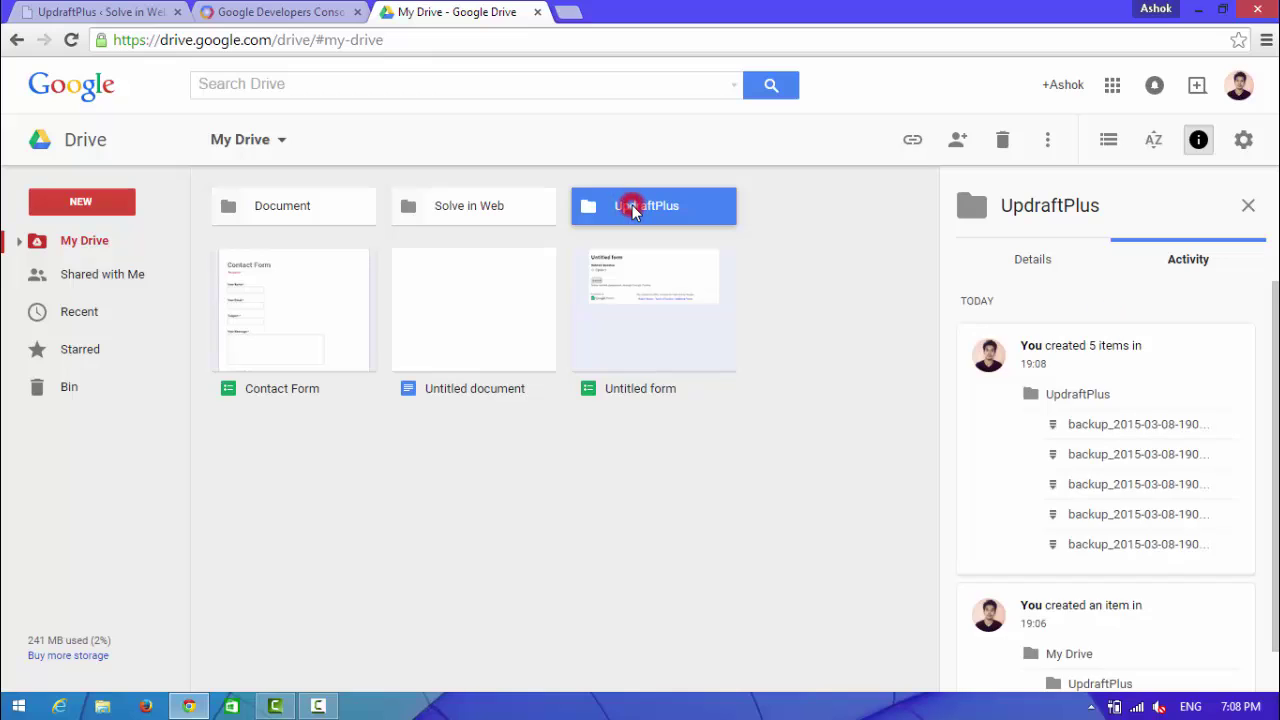
{"action": "double_click", "coordinate": [632, 211]}
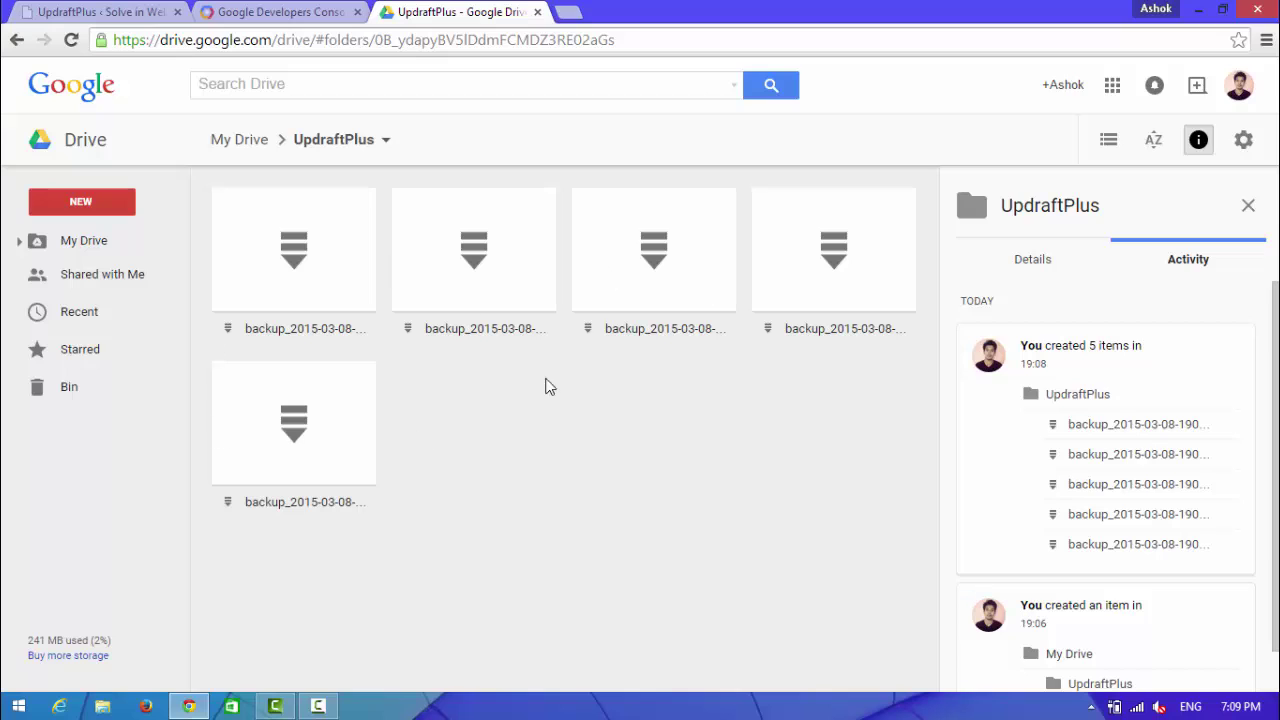
{"action": "left_click", "coordinate": [329, 291]}
{"action": "left_click", "coordinate": [517, 507]}
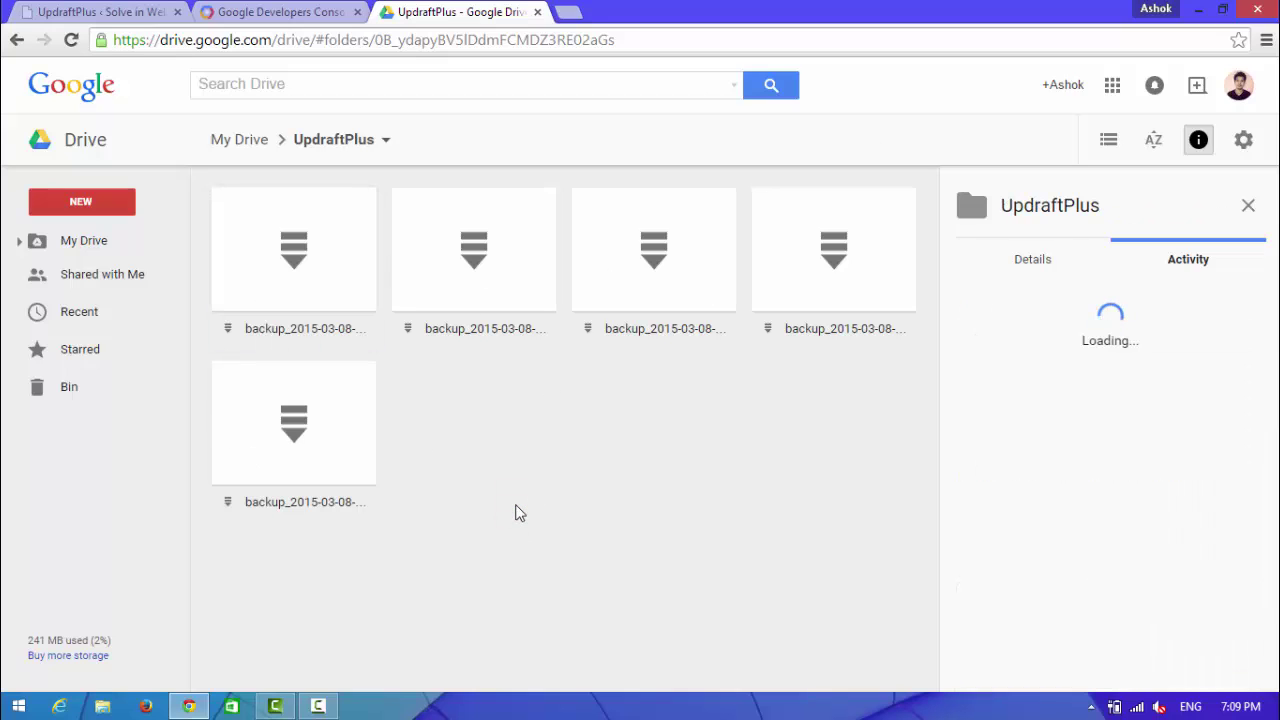
{"action": "left_click", "coordinate": [81, 148]}
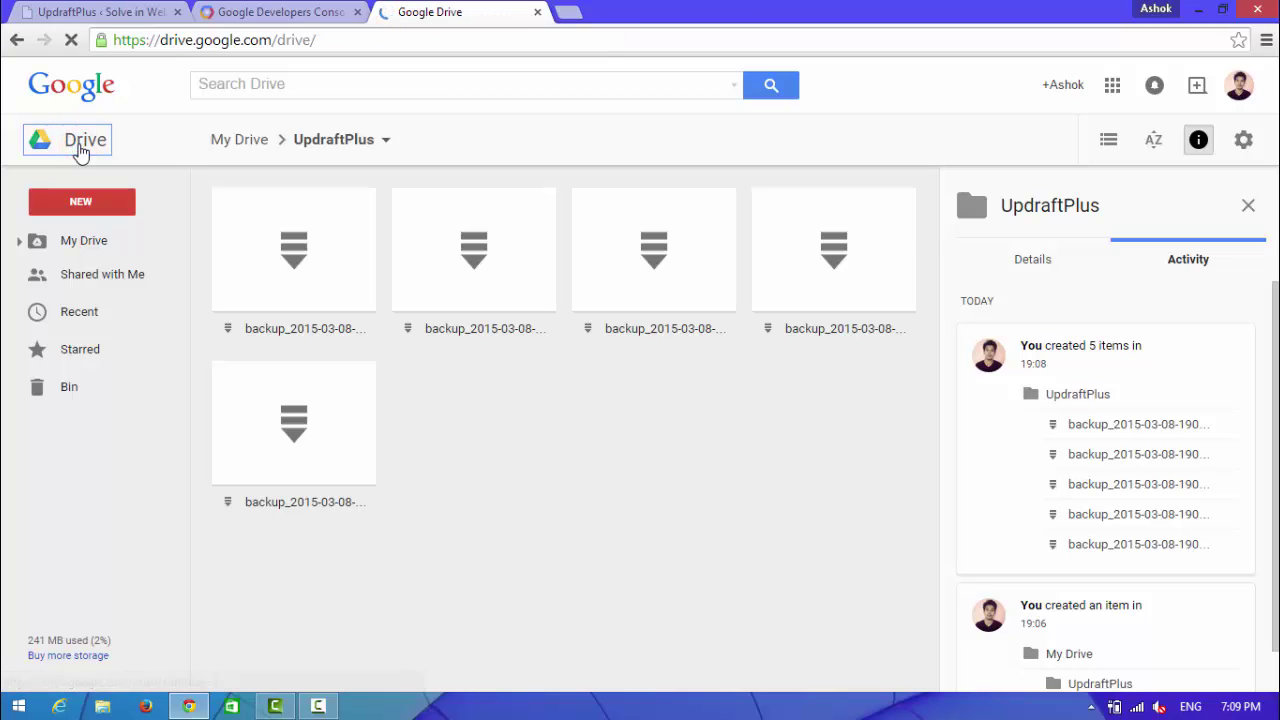